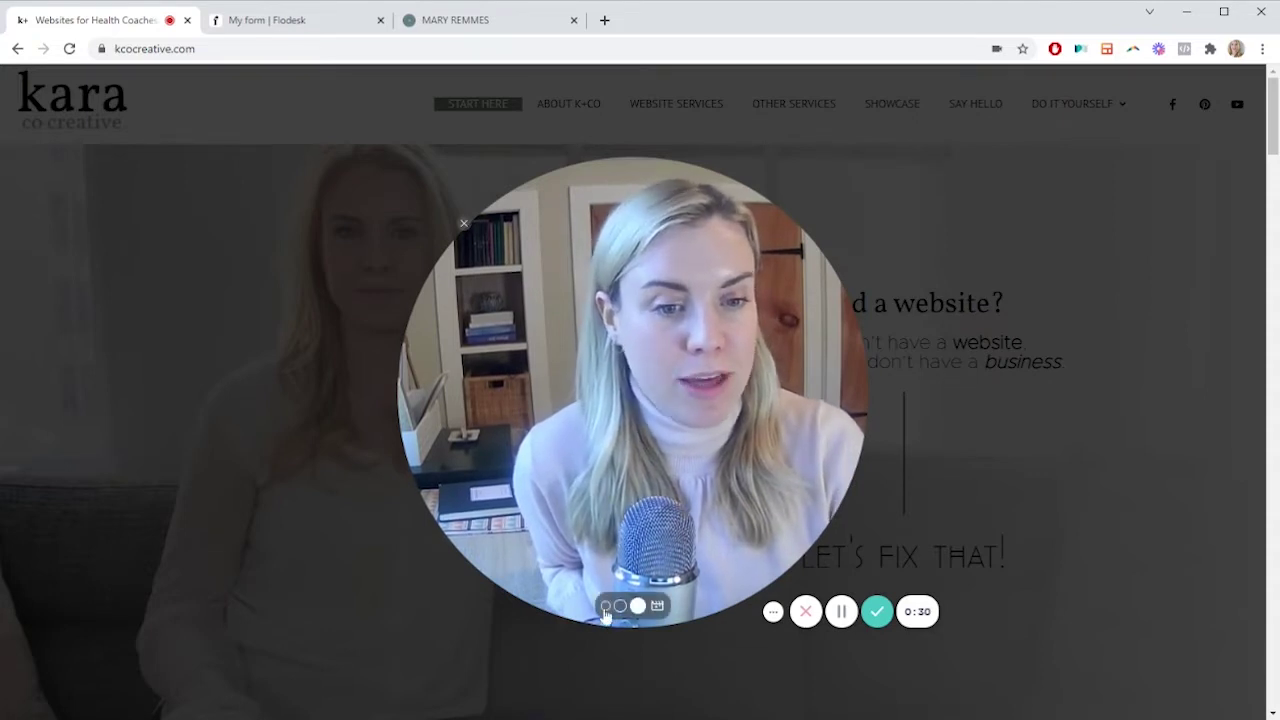
Step: Leave the kcocreative.com site and switch to the Flodesk tab to view My forms
click(605, 612)
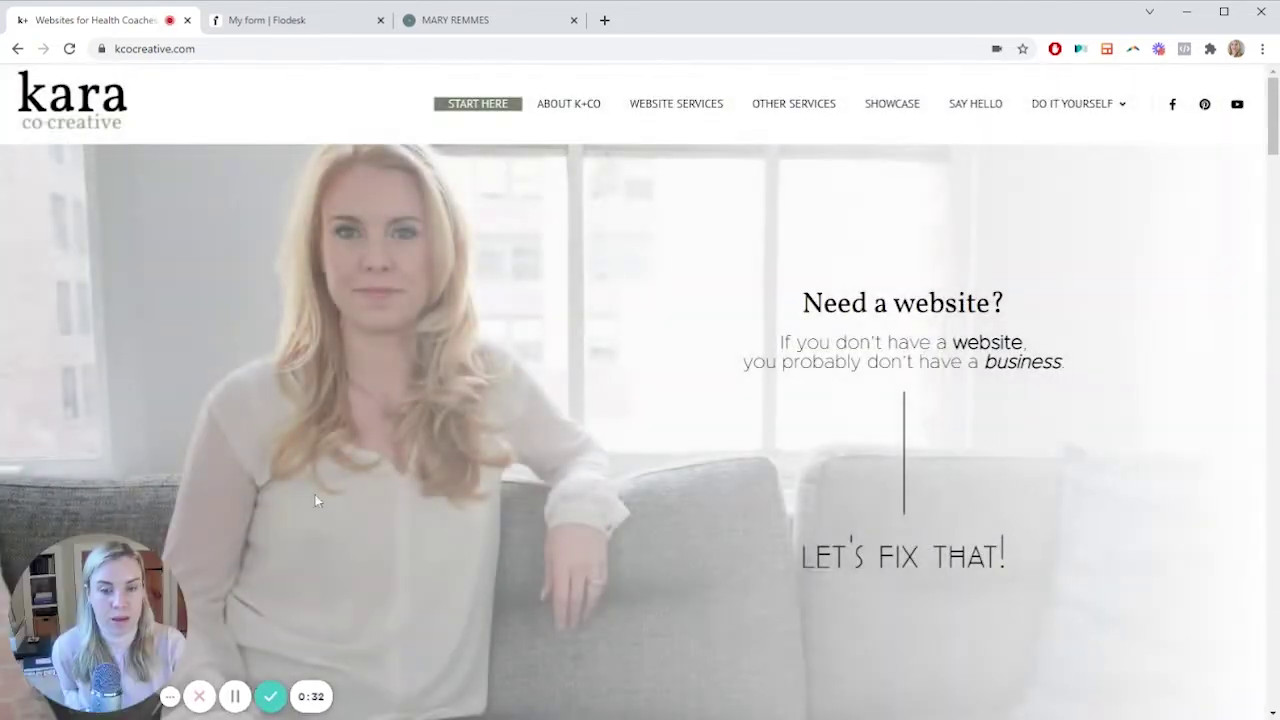
Step: Start a new inline form from the Ribbon banner II template
click(287, 21)
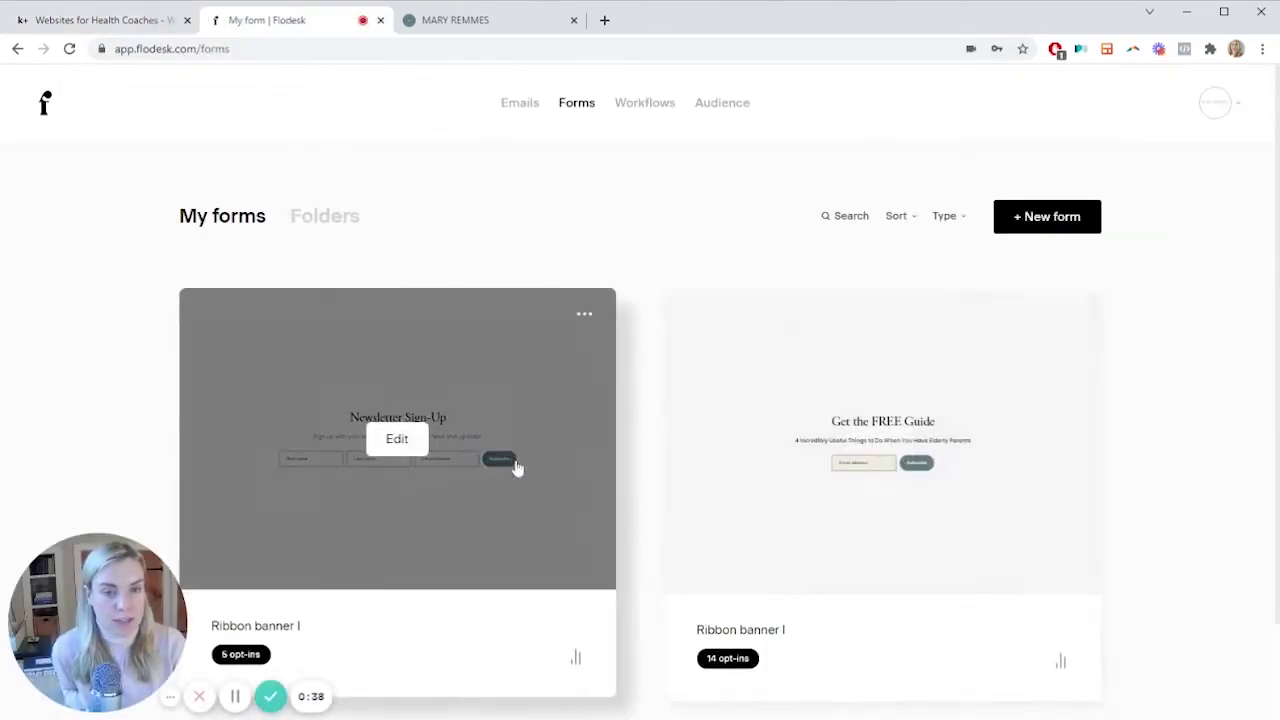
scroll(489, 421, down, 2)
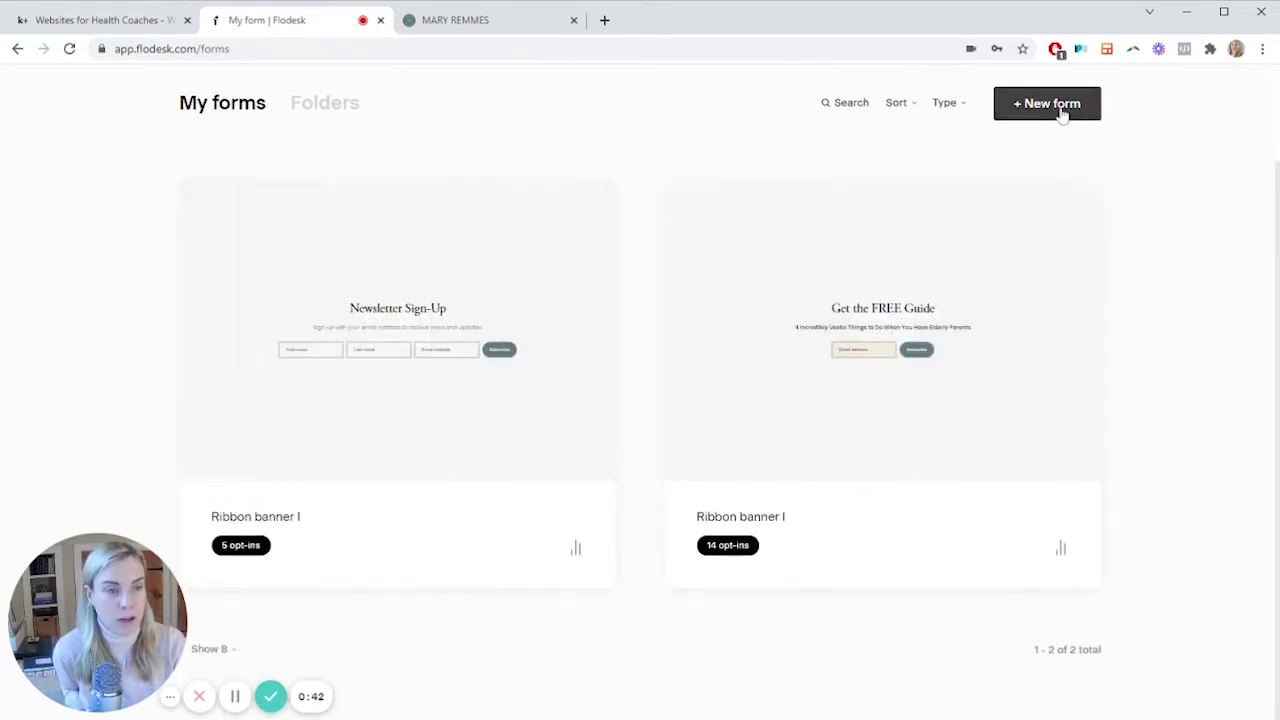
click(1050, 104)
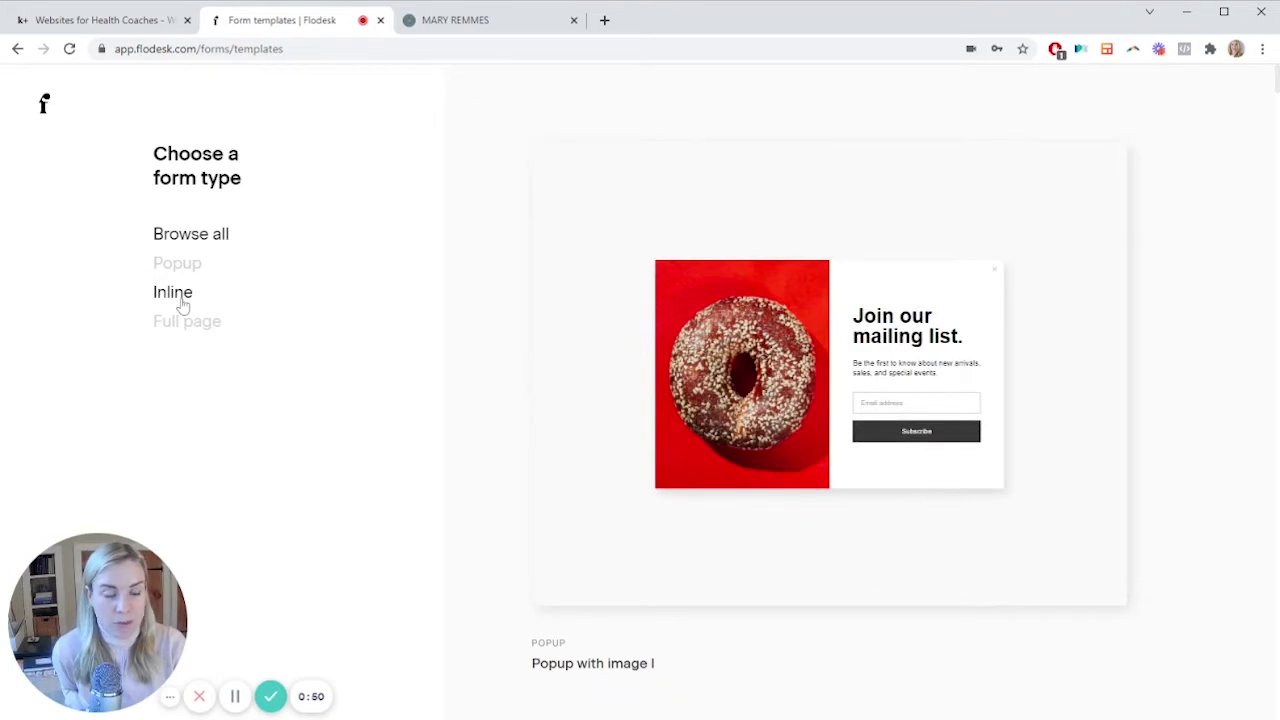
click(182, 300)
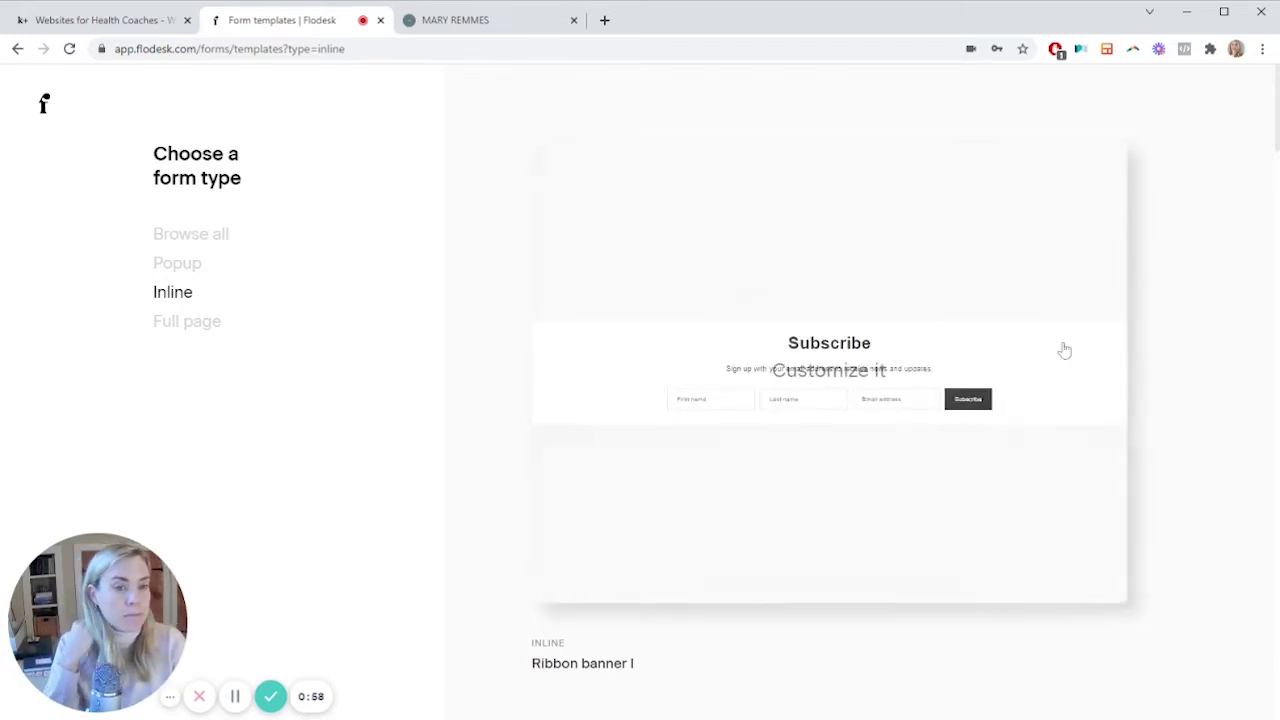
scroll(700, 460, down, 3)
scroll(705, 451, down, 1)
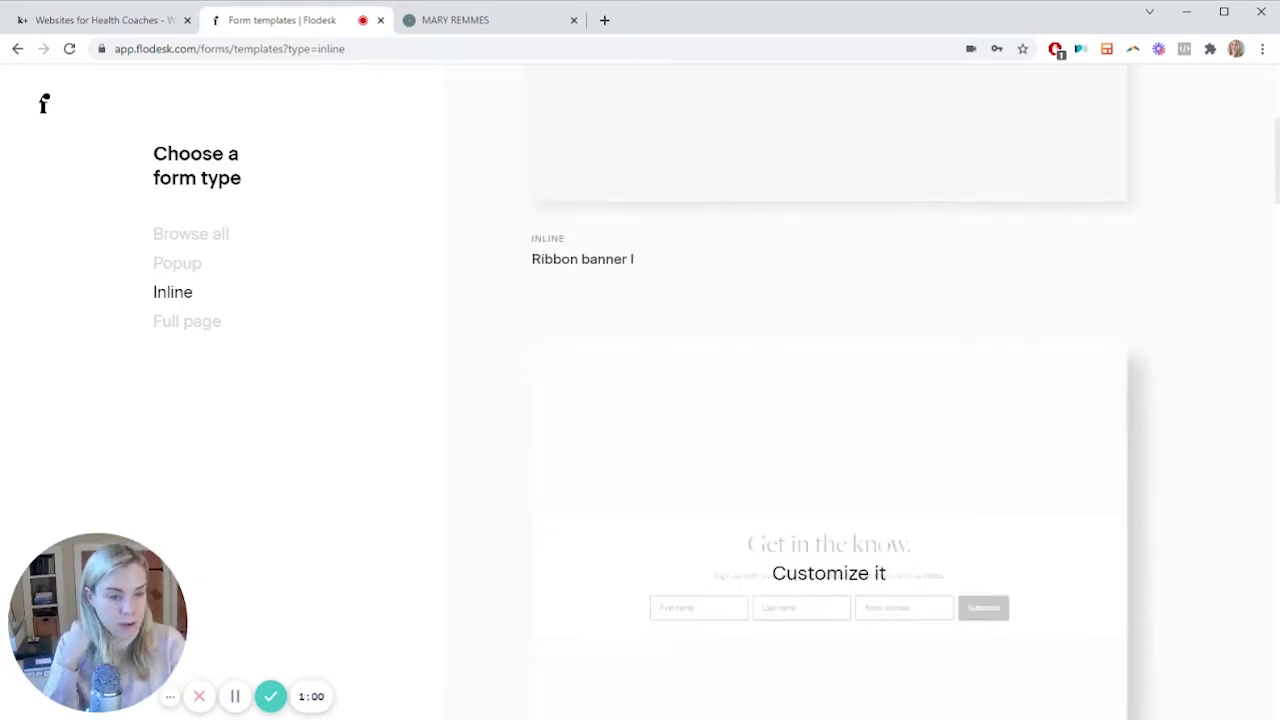
scroll(1011, 528, up, 2)
scroll(908, 317, down, 4)
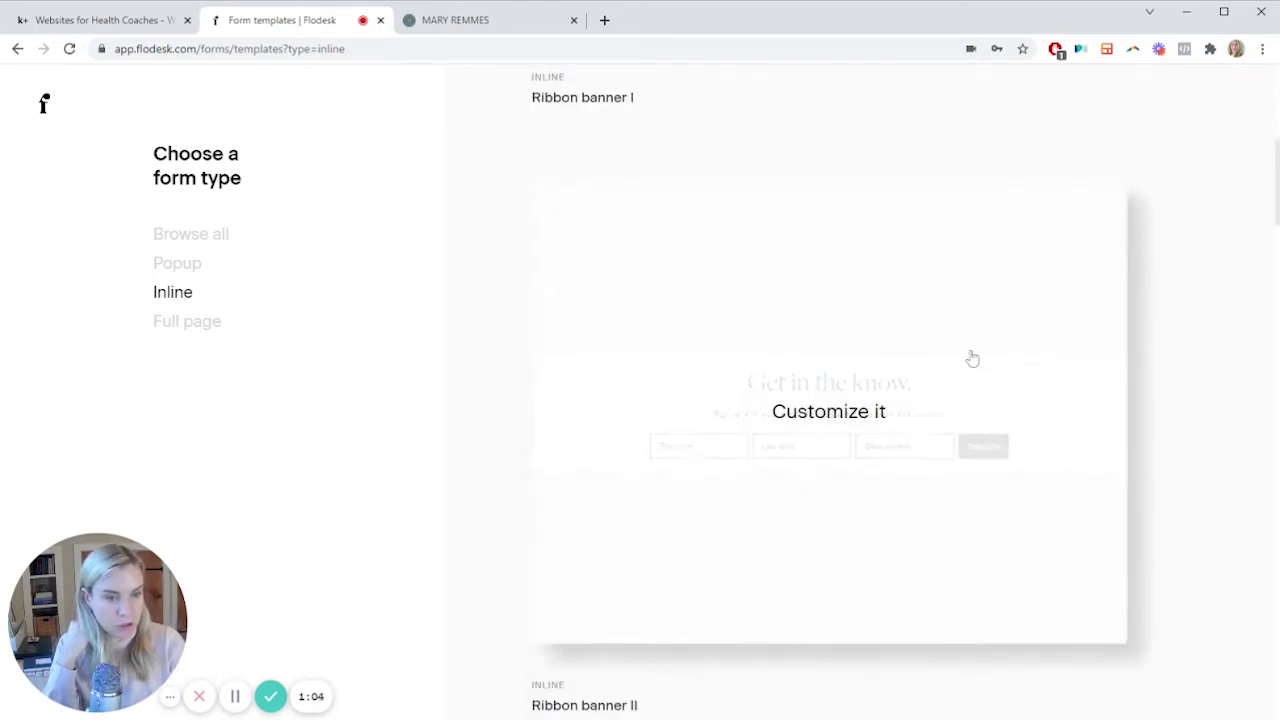
click(972, 359)
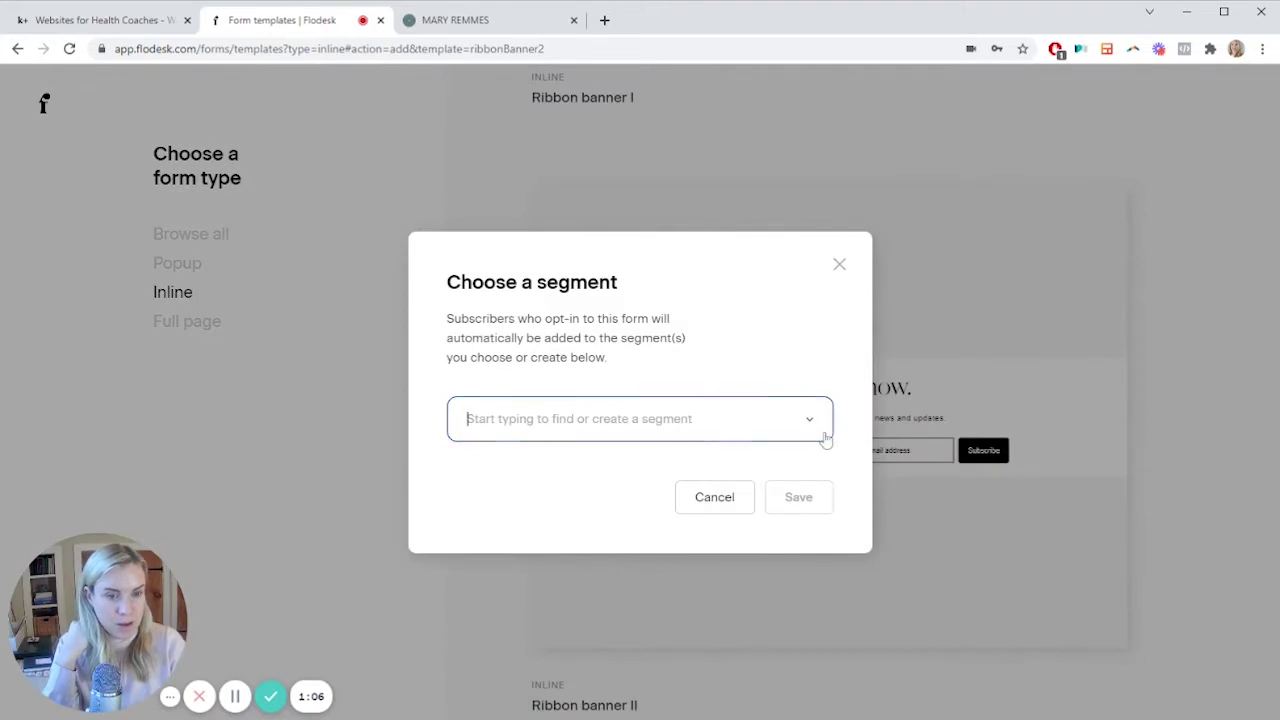
Step: Assign the form to the RoundTable Discussion segment and save it
click(825, 437)
scroll(623, 551, down, 5)
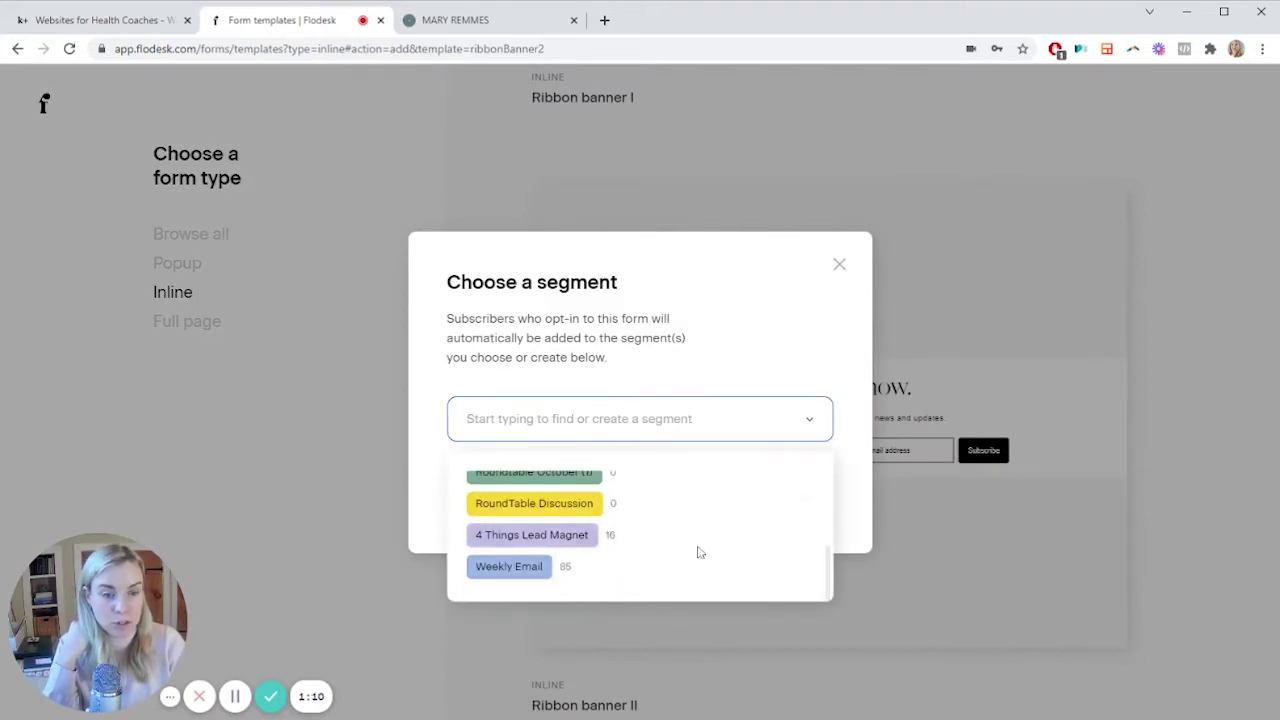
click(562, 510)
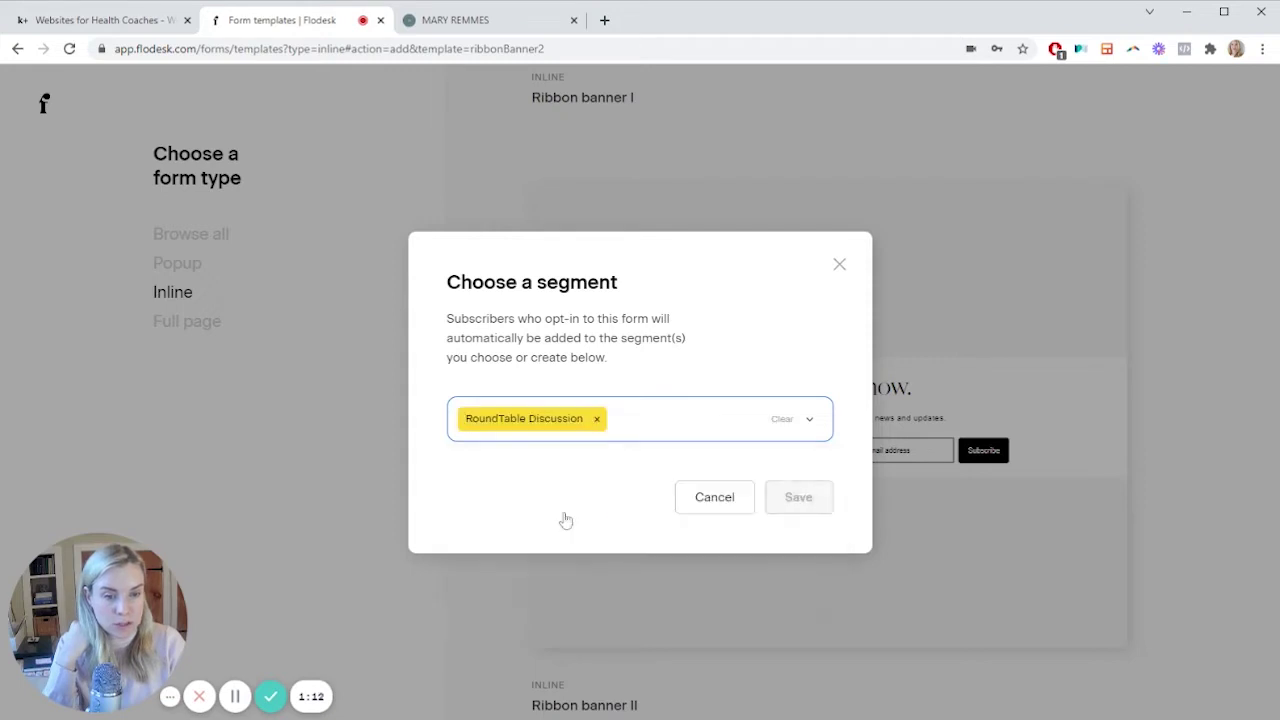
click(804, 508)
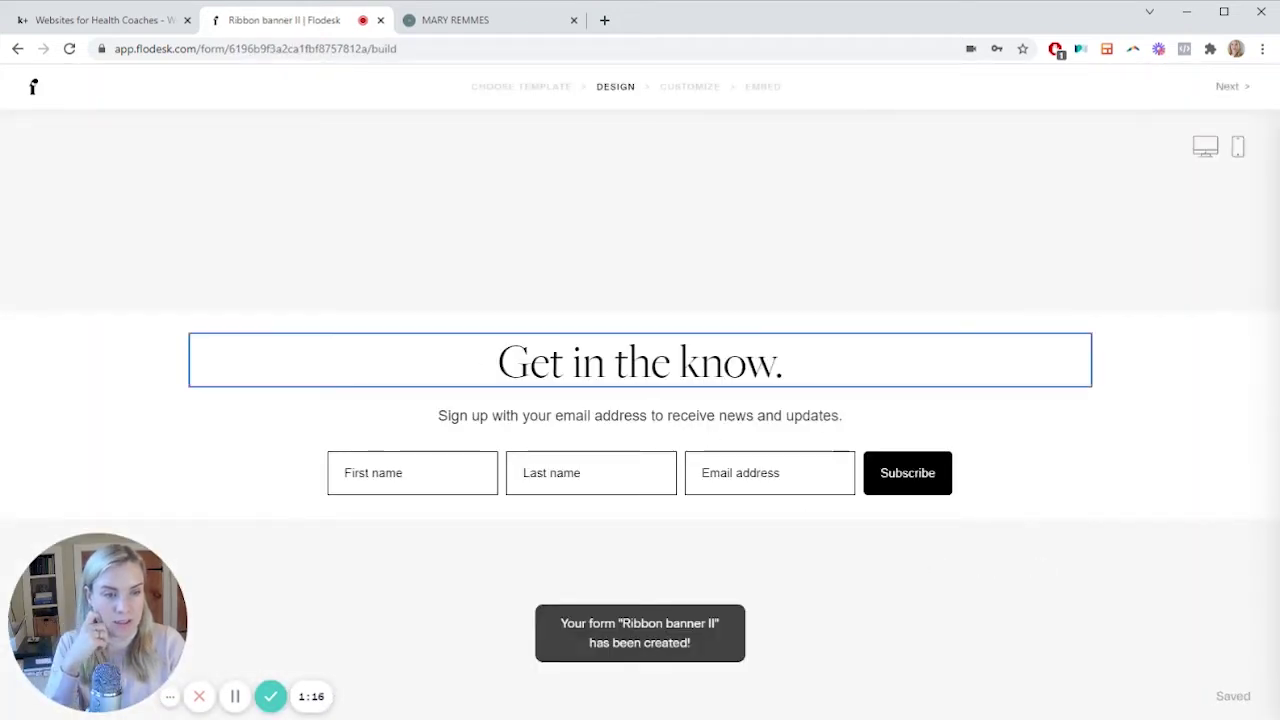
Step: Apply the first style swatch to the Subscribe button, then move on to the settings step
click(660, 362)
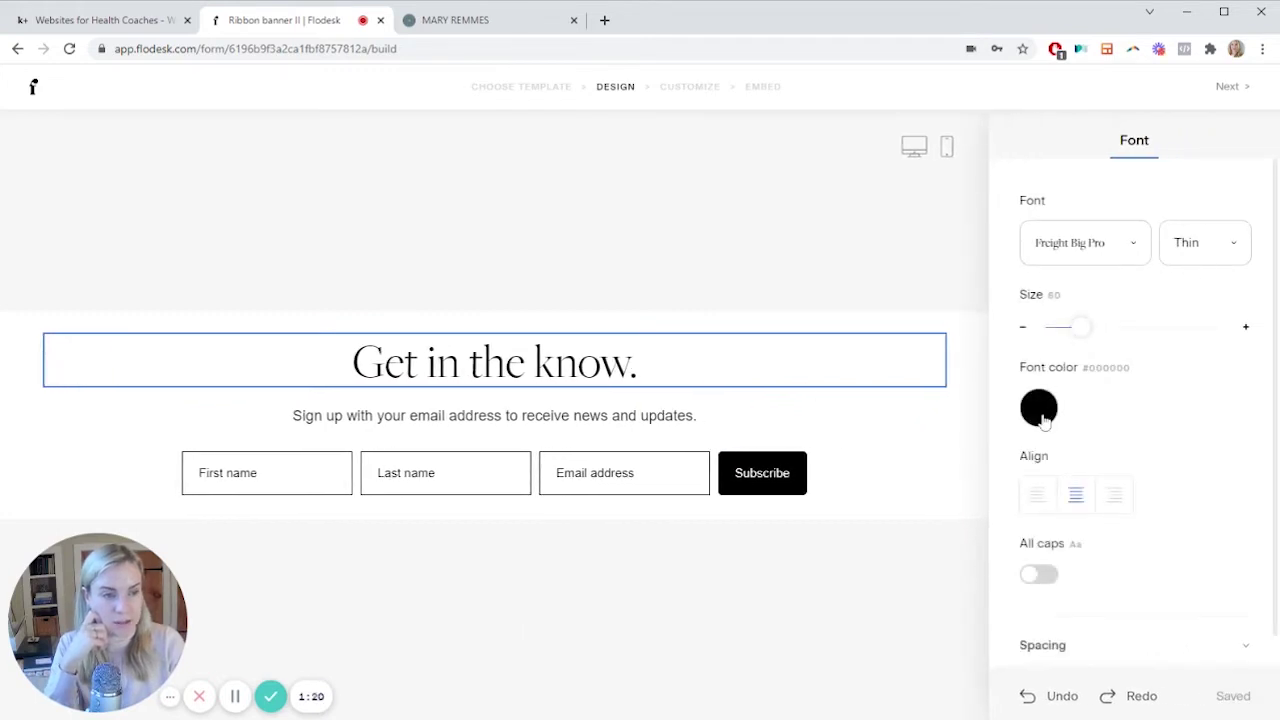
click(795, 484)
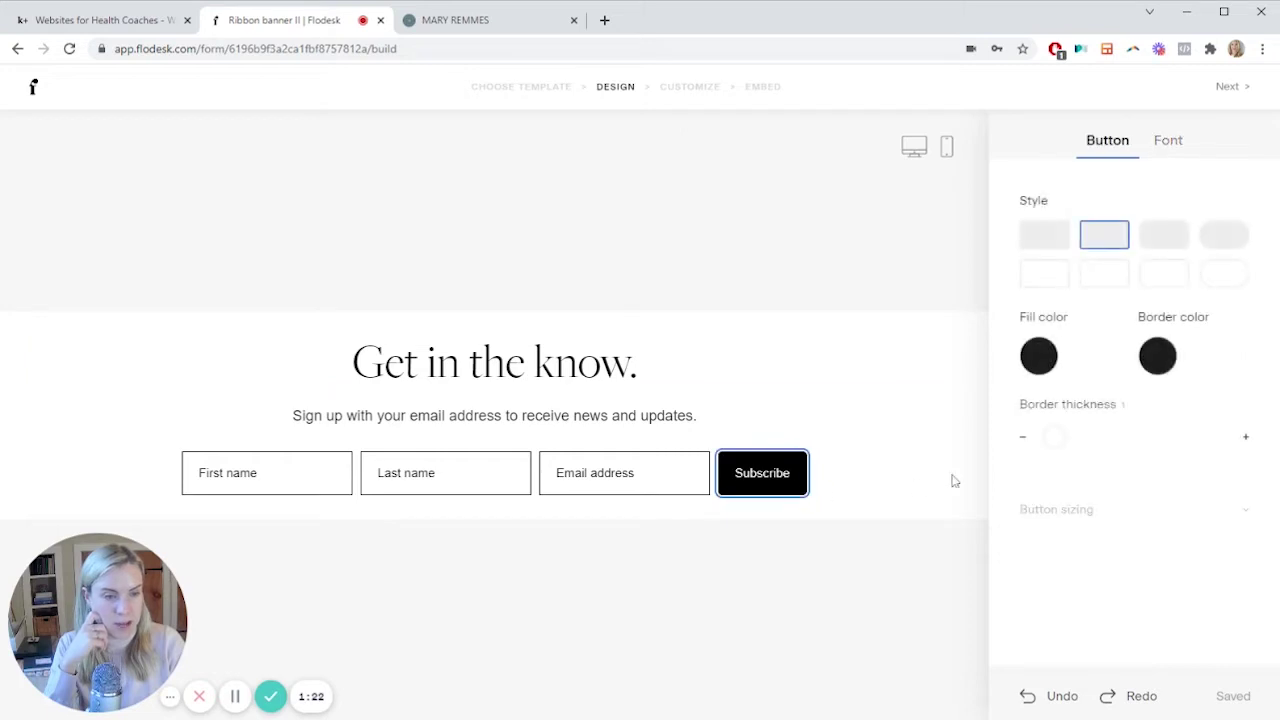
click(1054, 246)
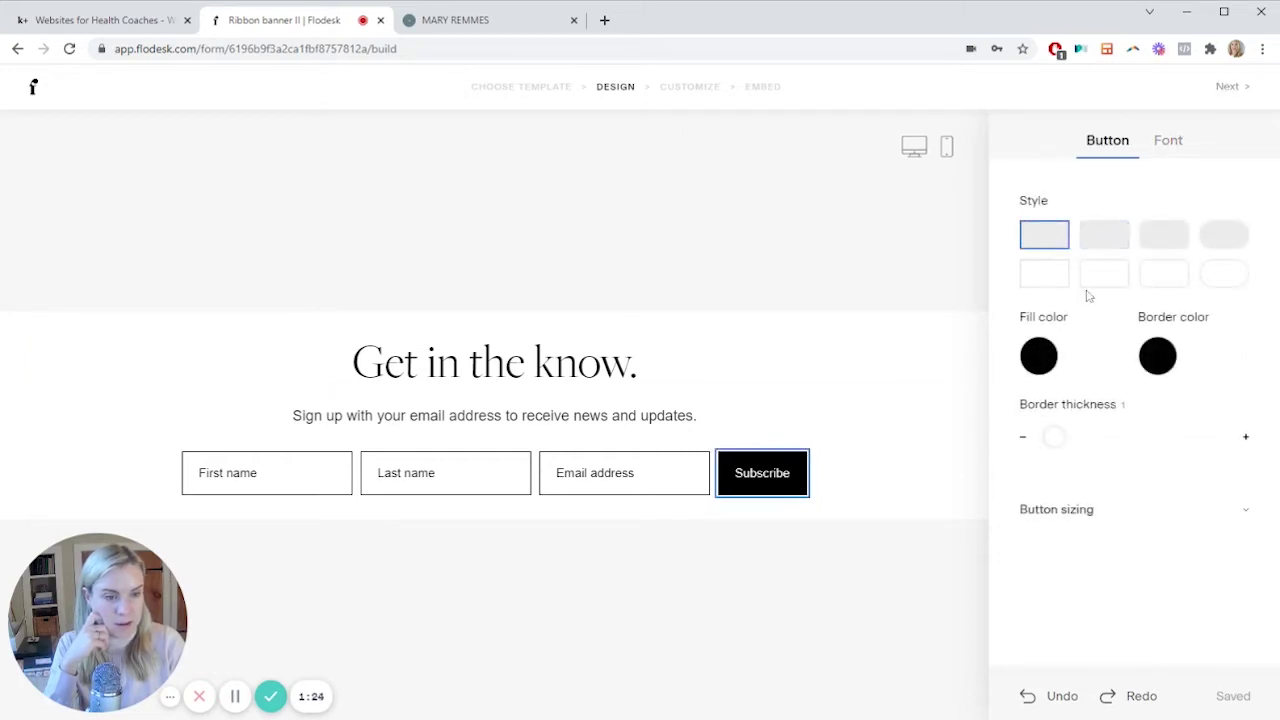
click(640, 480)
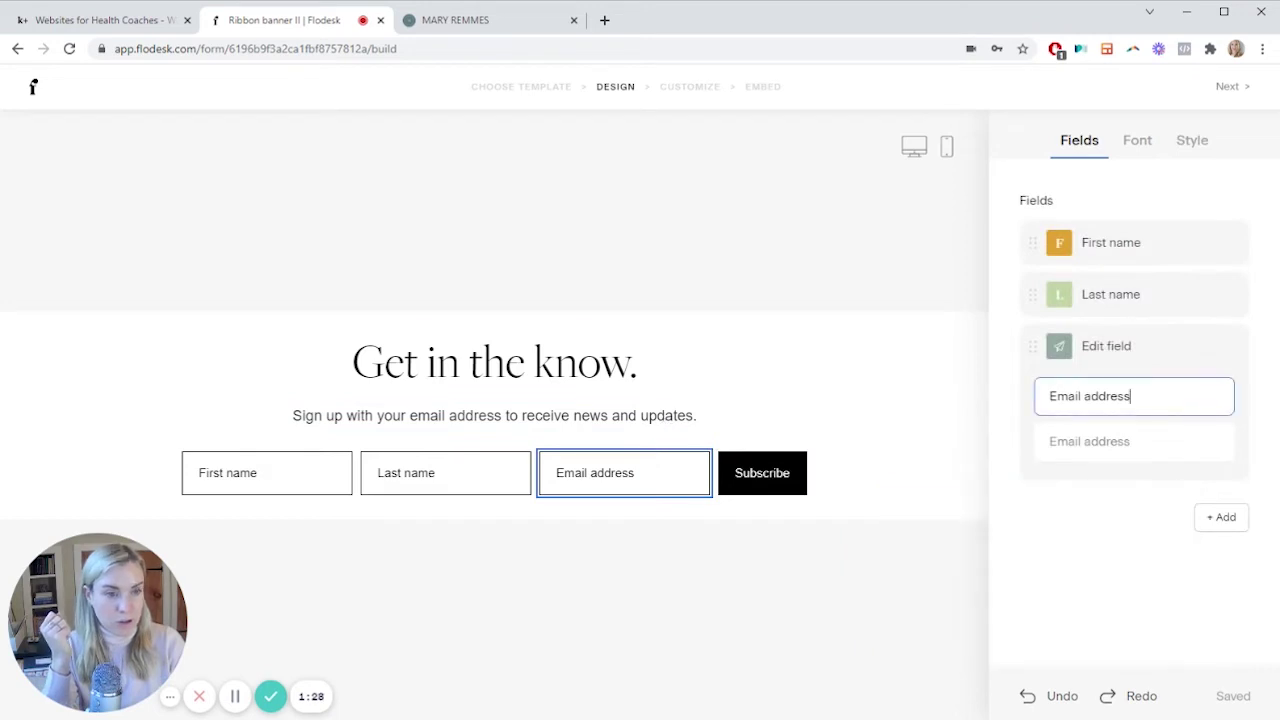
click(1226, 92)
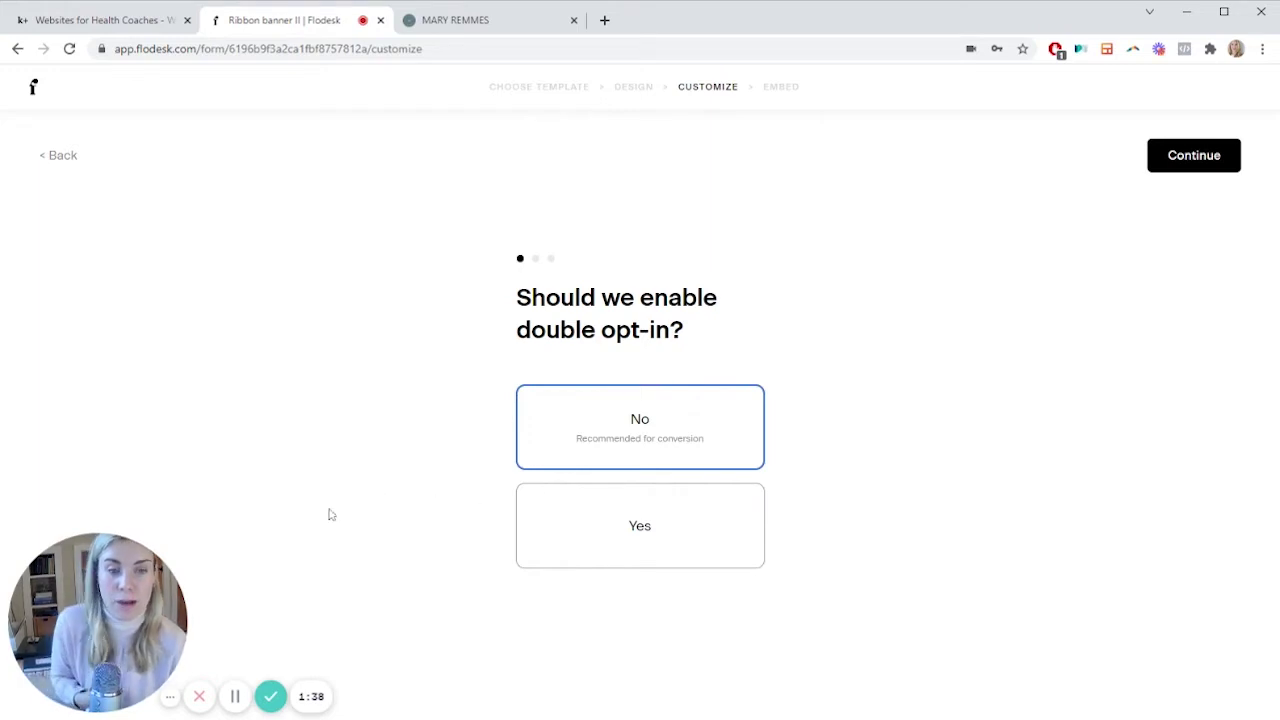
Step: Keep double opt-in off, opt-in notifications on and the default success message
click(1172, 163)
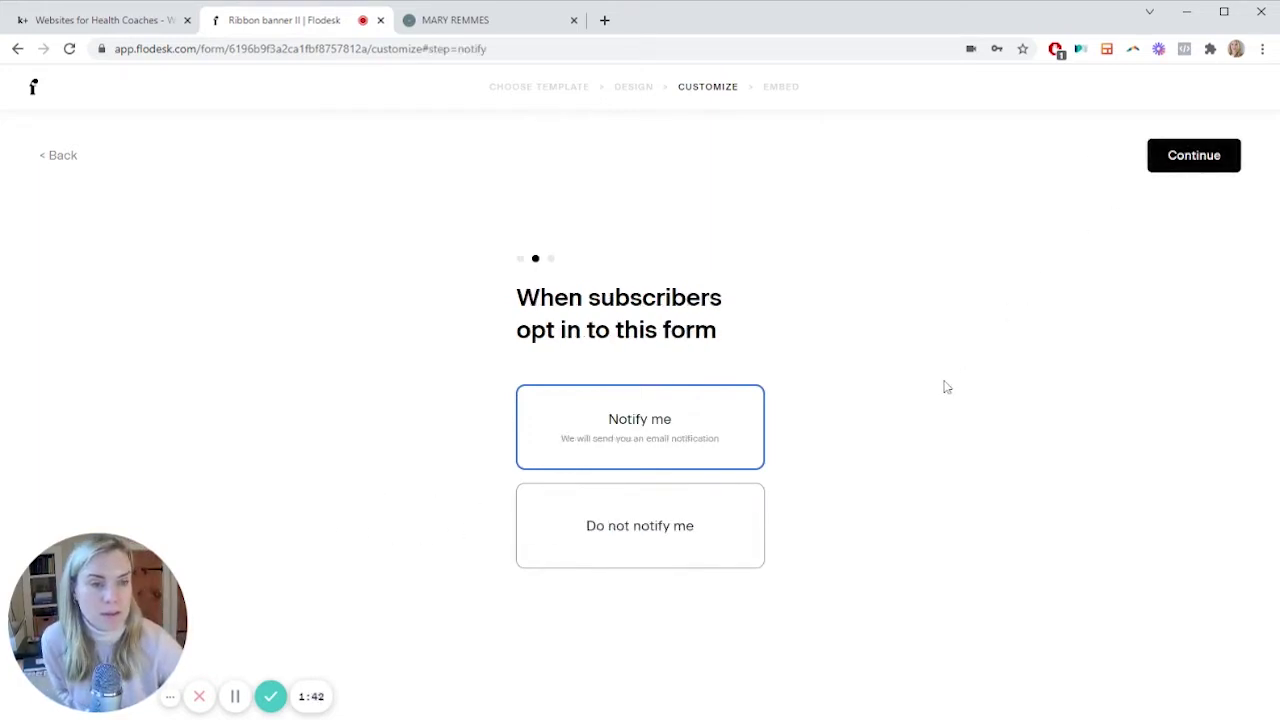
click(1151, 164)
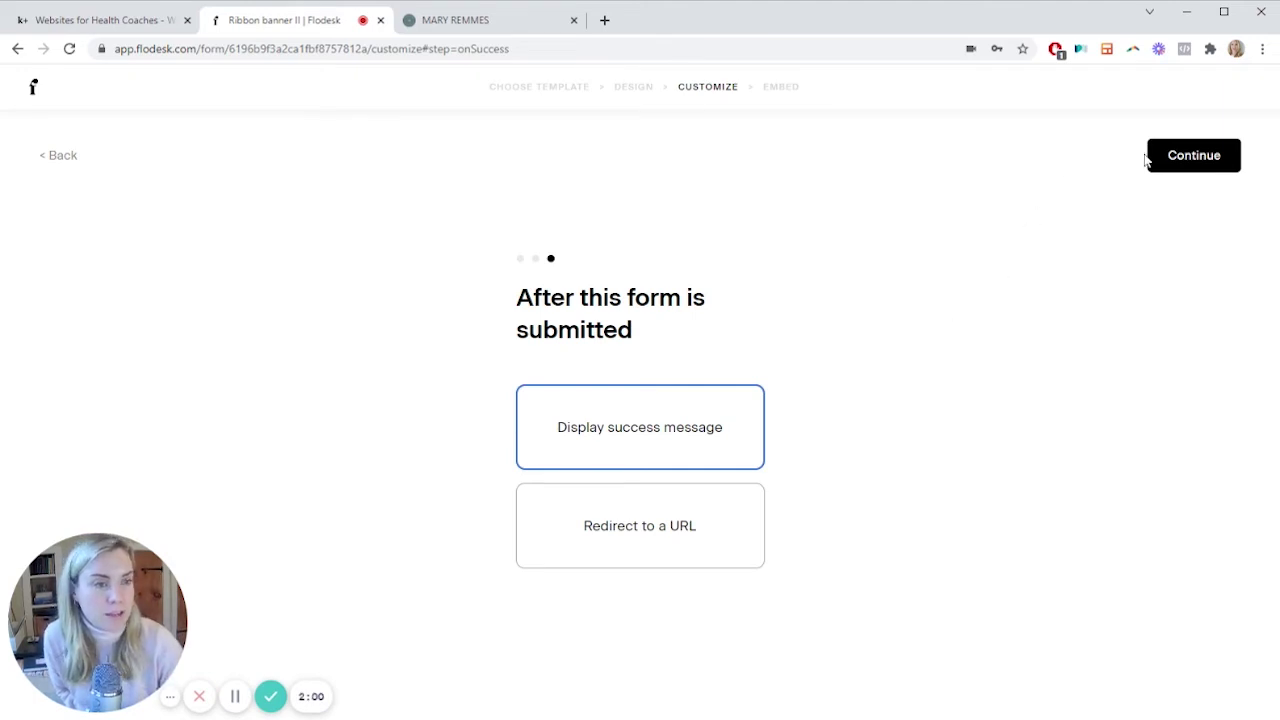
click(1195, 163)
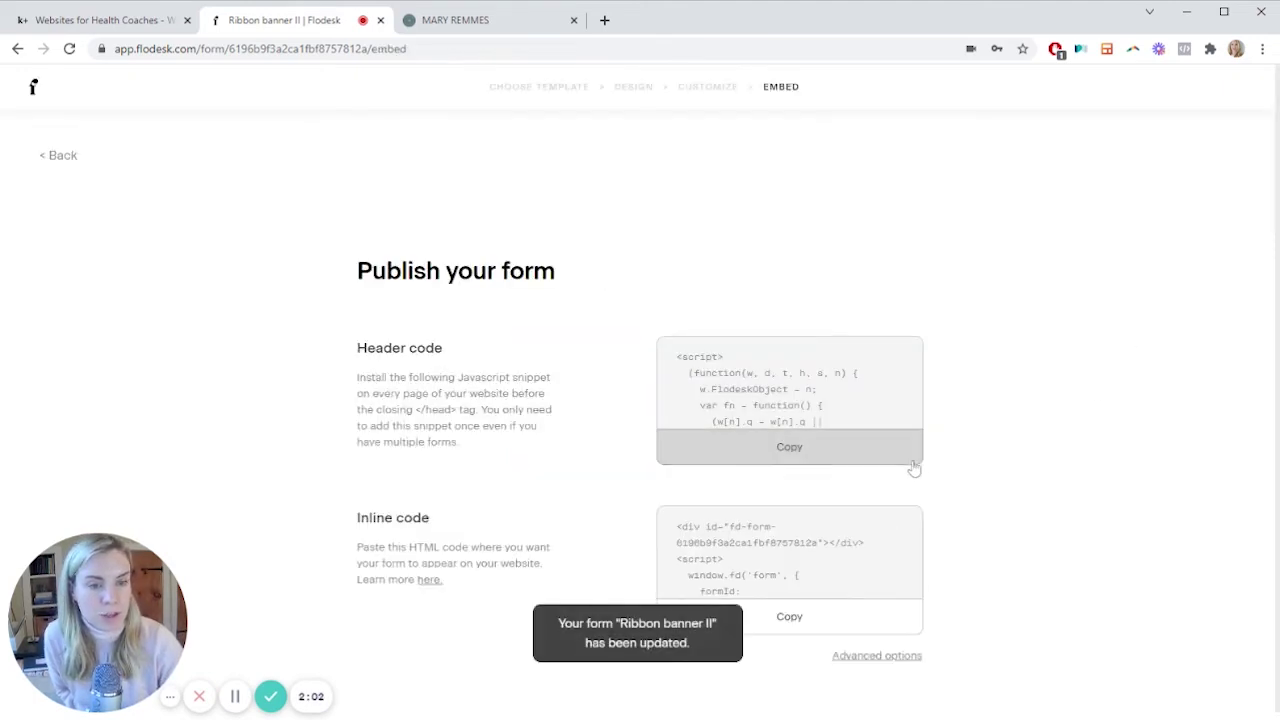
Step: Copy the form's inline embed code and switch to the Squarespace editor
scroll(1025, 361, down, 1)
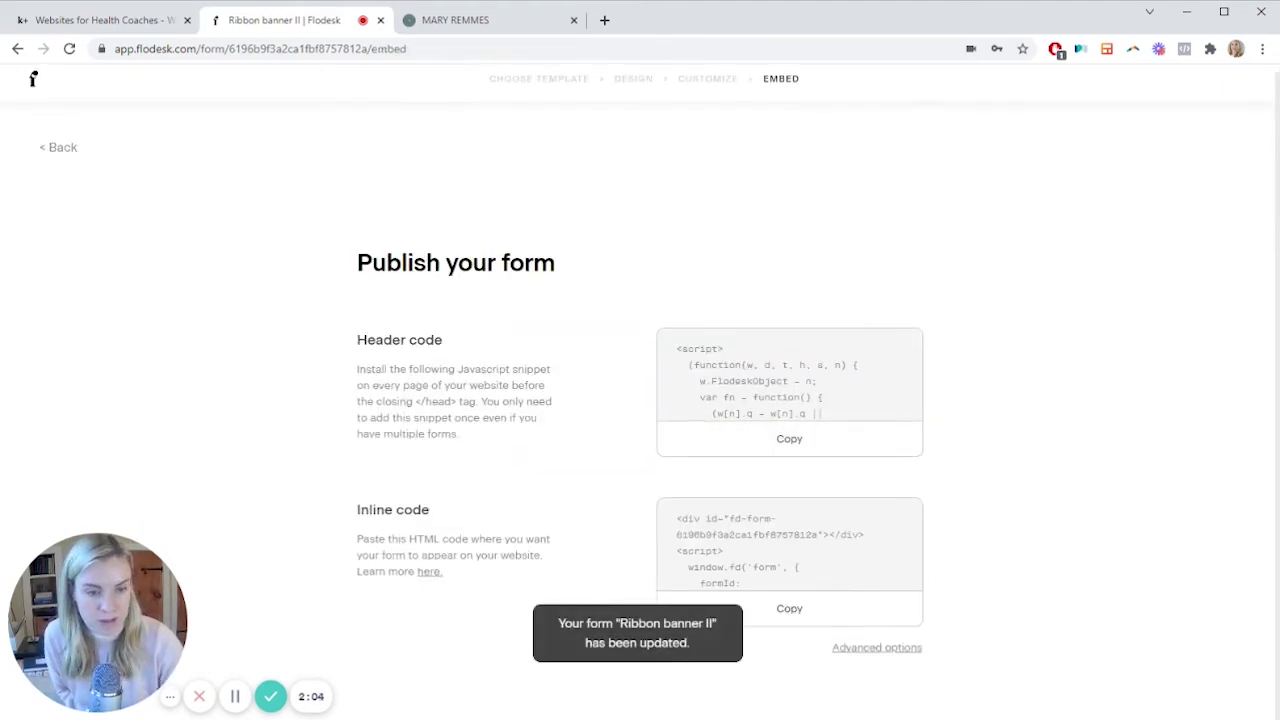
click(788, 620)
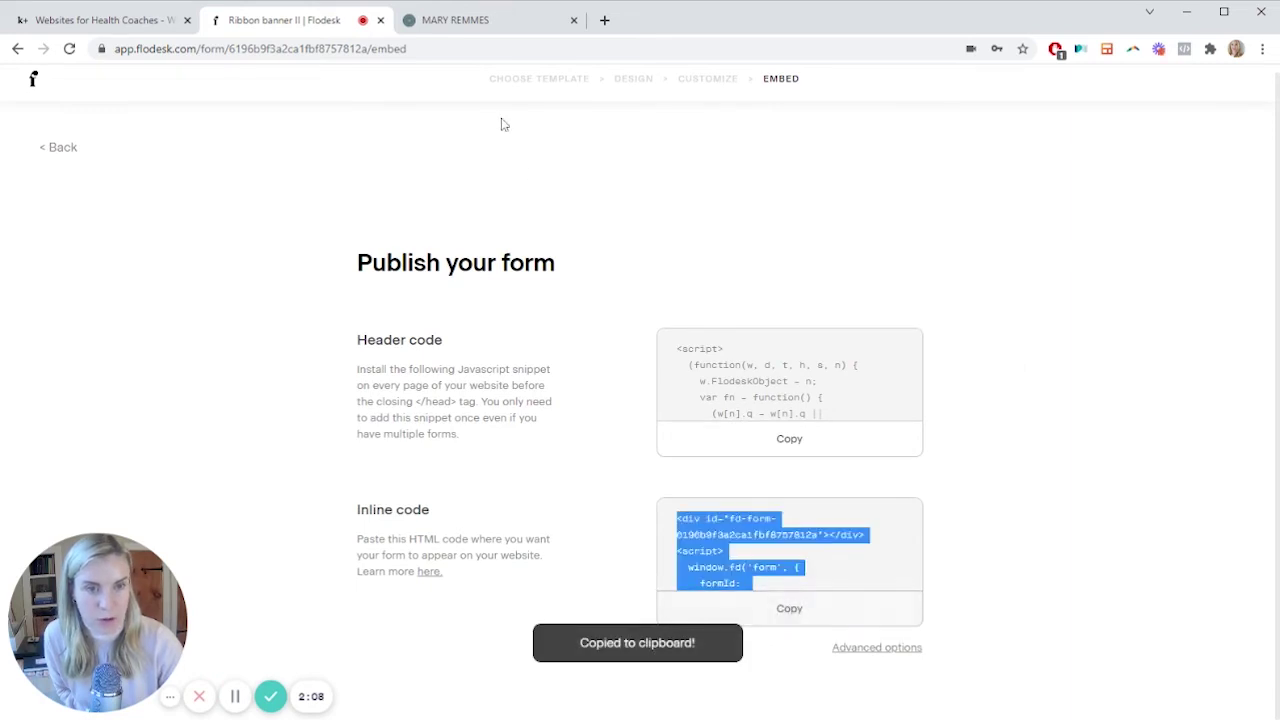
click(469, 19)
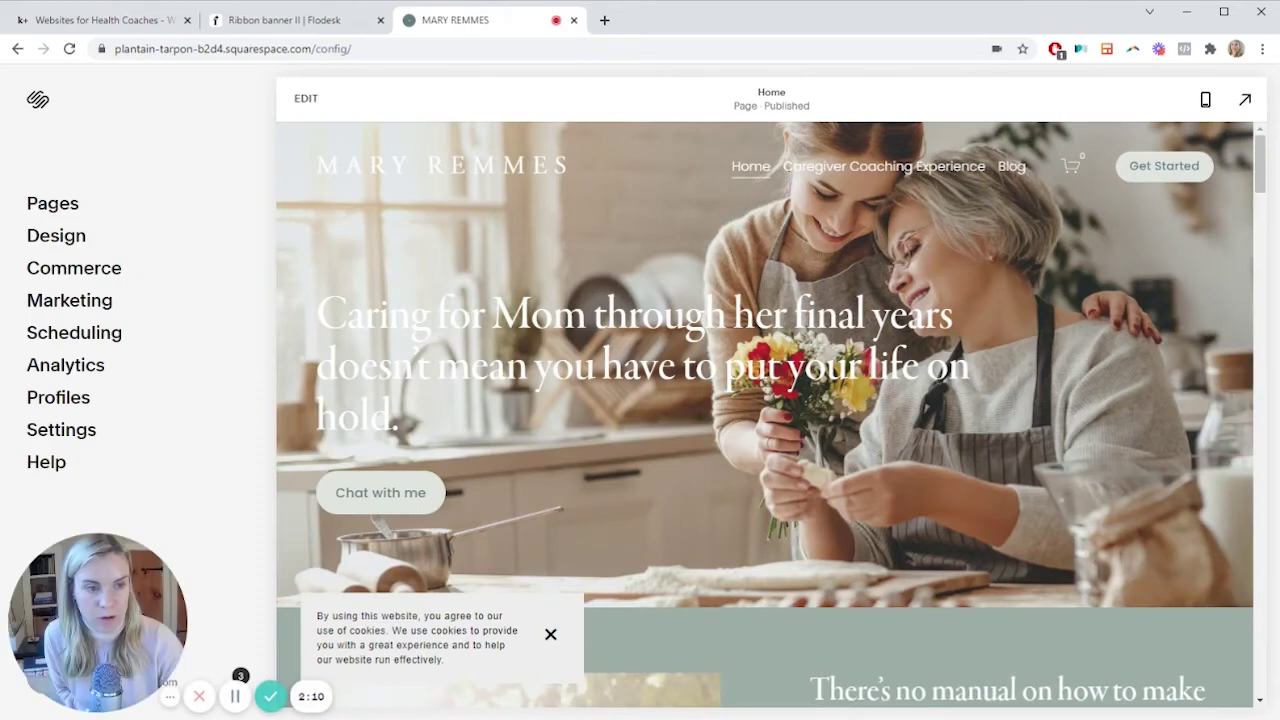
Step: Enter edit mode on the homepage and select the Get the FREE Guide photo section
scroll(521, 331, down, 10)
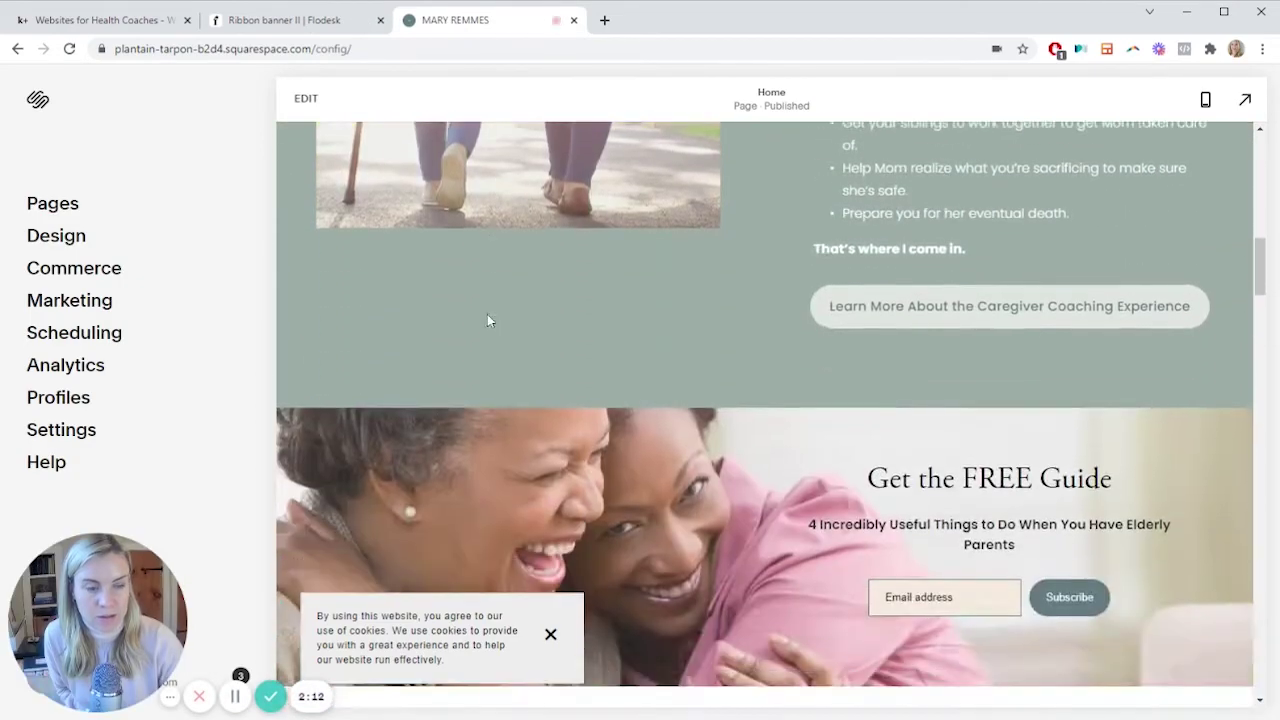
scroll(488, 319, down, 3)
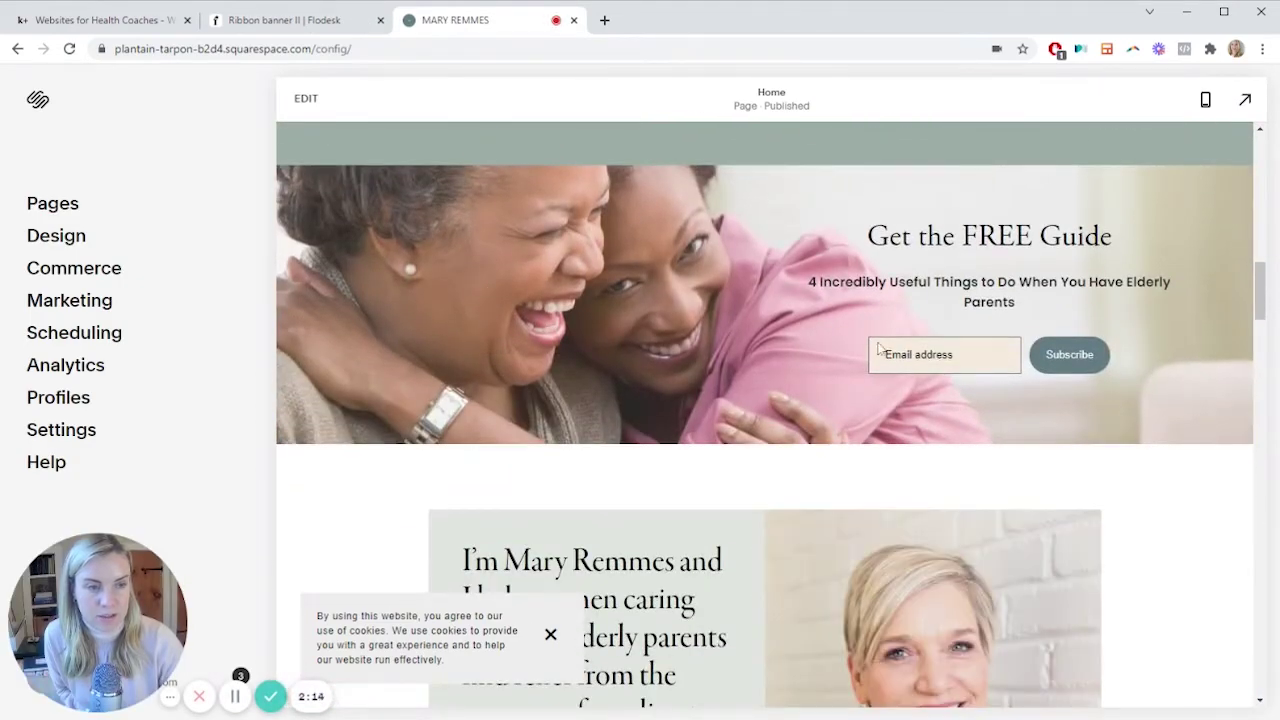
click(308, 110)
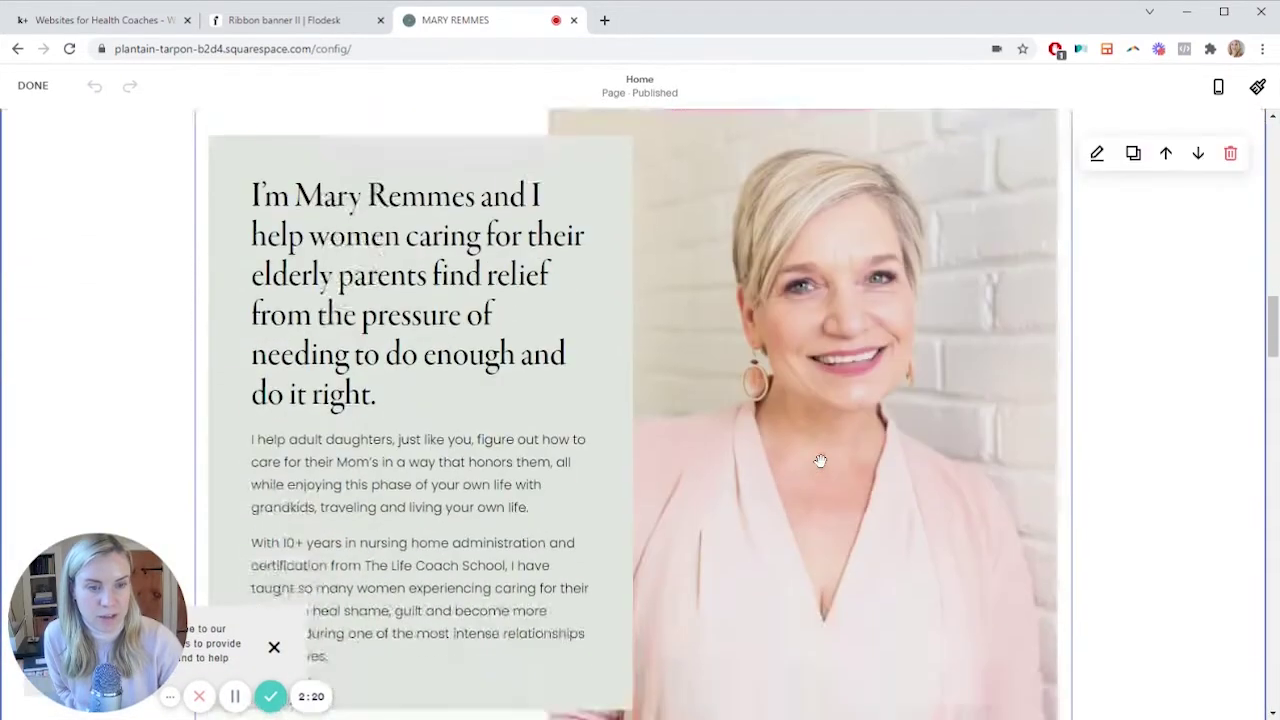
scroll(821, 468, up, 2)
scroll(410, 422, down, 2)
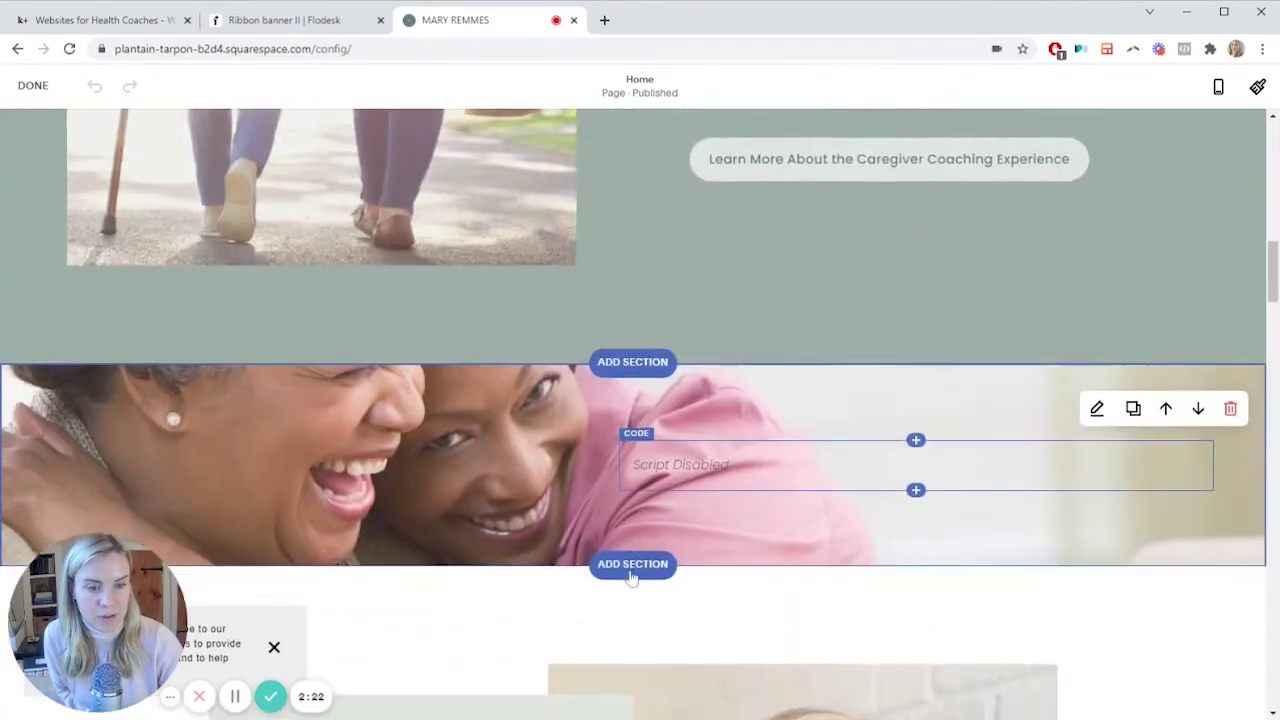
click(800, 392)
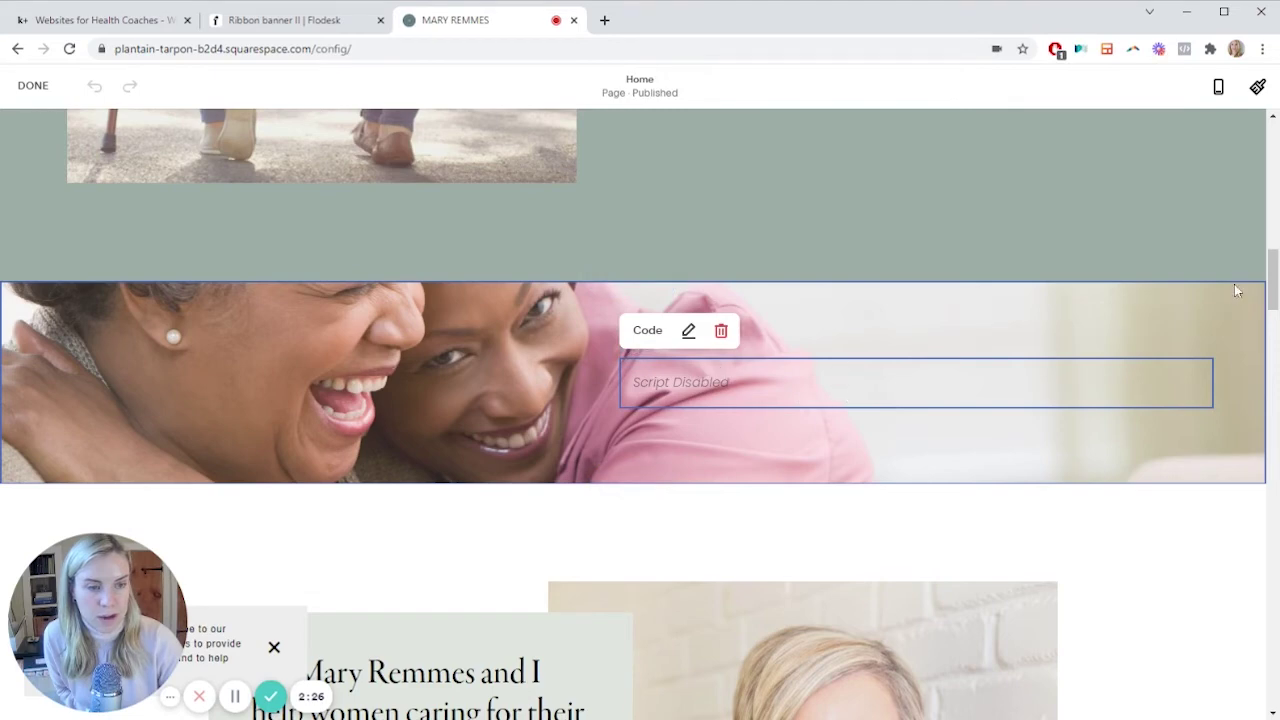
mouse_move(908, 417)
mouse_down()
mouse_move(911, 394)
mouse_move(921, 424)
mouse_up()
Step: Add a Code block with the sample HTML replaced by the pasted Flodesk inline embed code
click(916, 408)
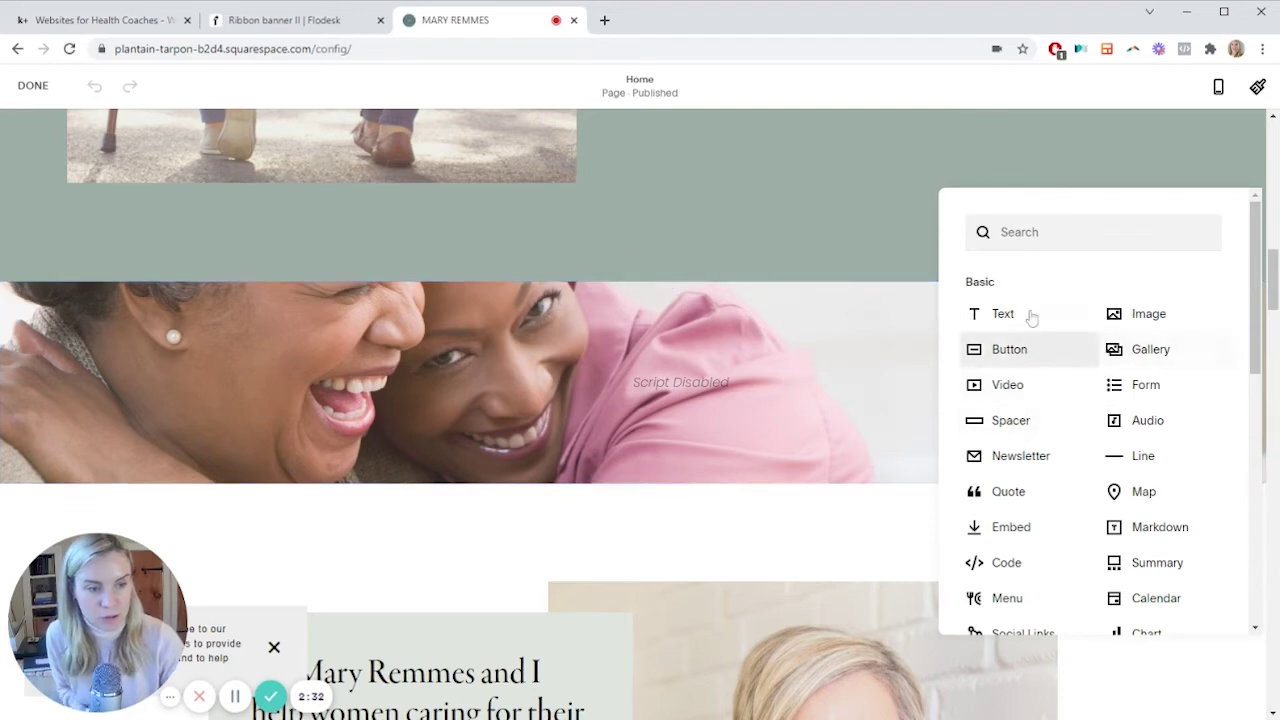
click(1000, 570)
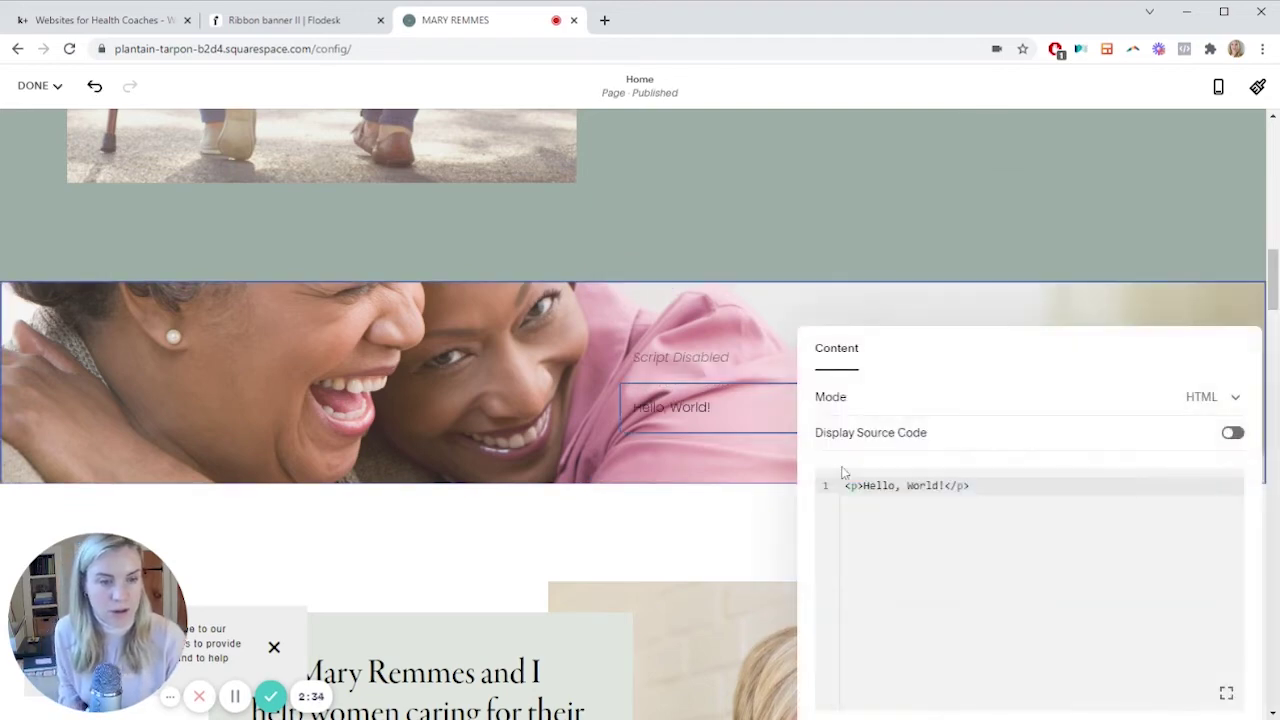
key(ctrl+a)
key(ctrl+v)
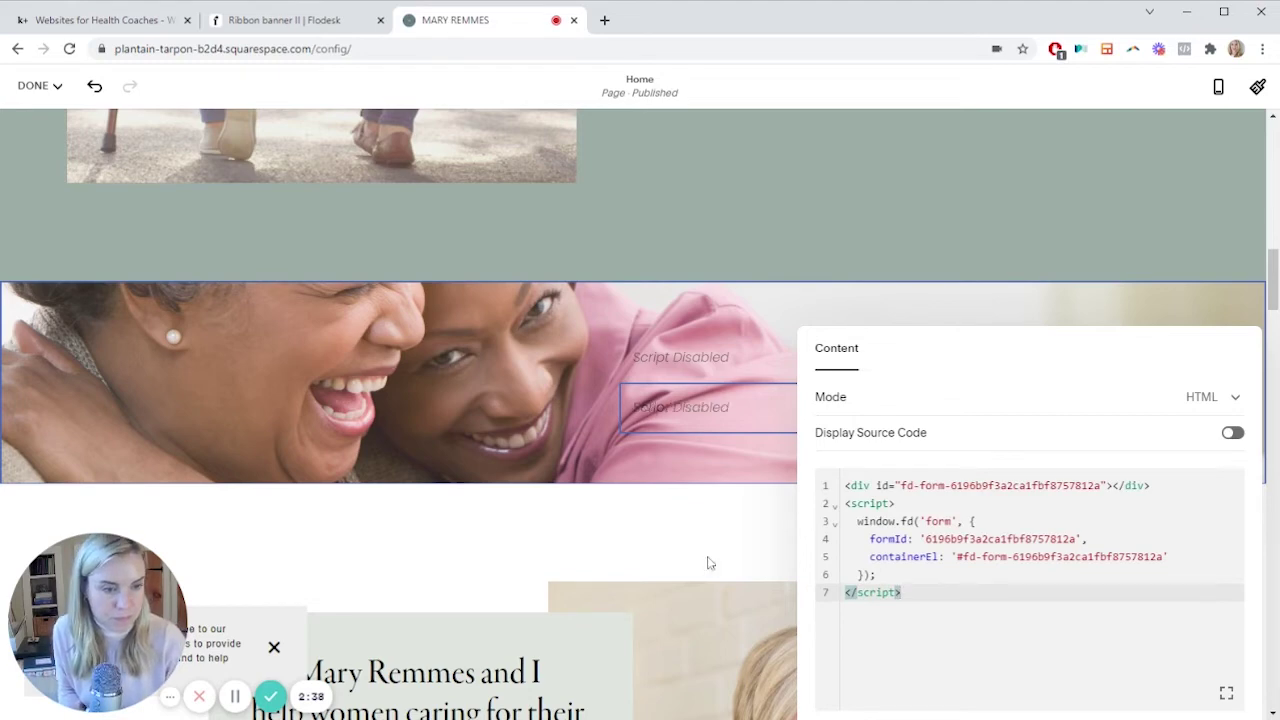
click(645, 545)
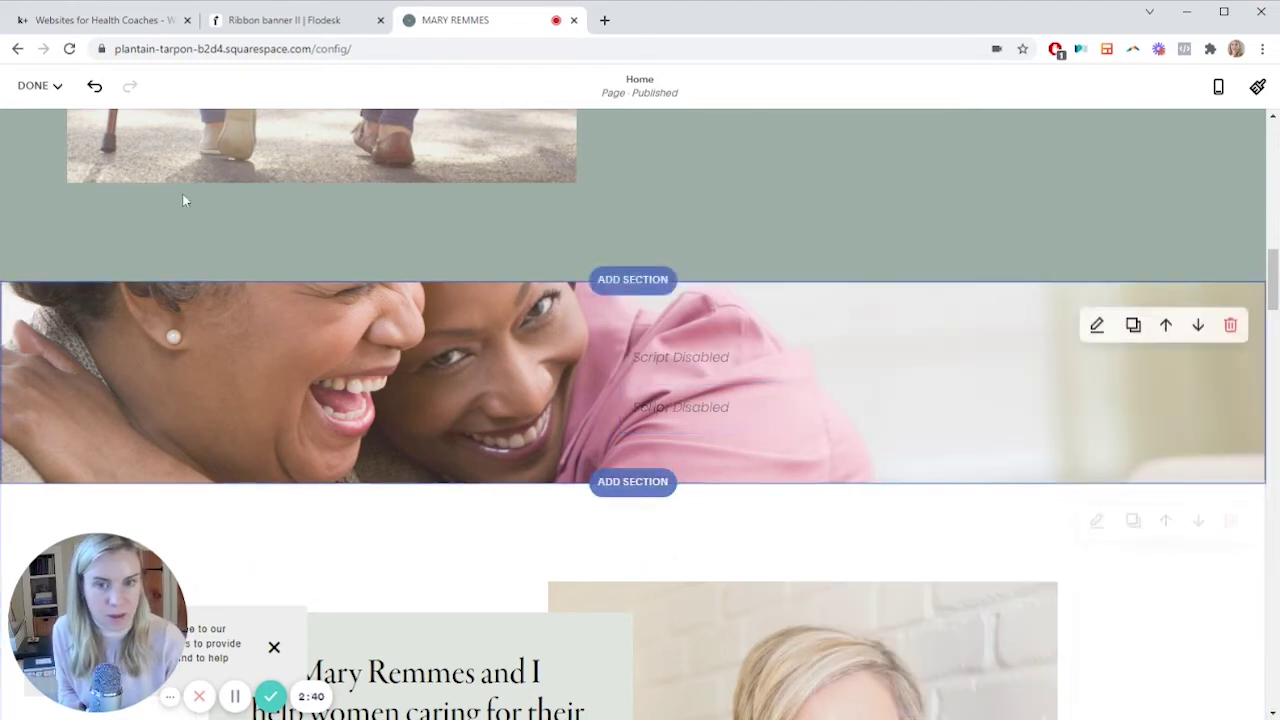
click(33, 85)
Step: Save the homepage, check the 'Get in the know.' form, then return to Flodesk's publish page
click(27, 116)
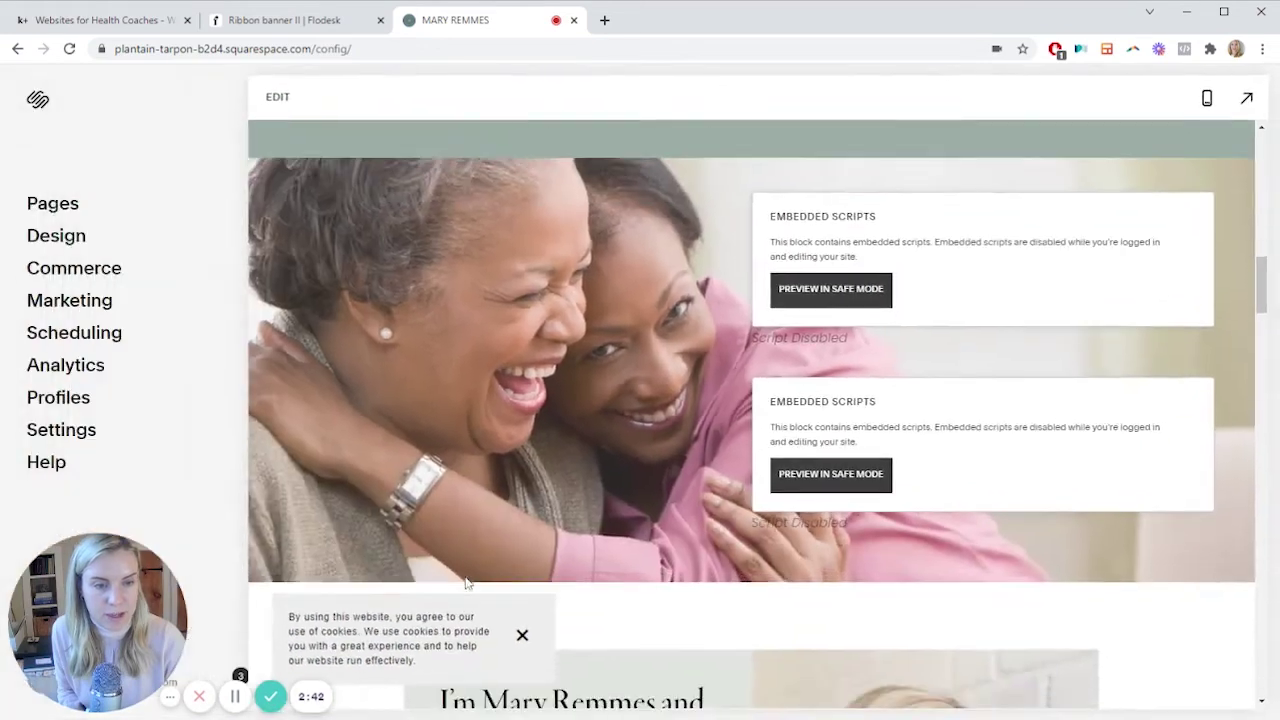
scroll(869, 414, down, 2)
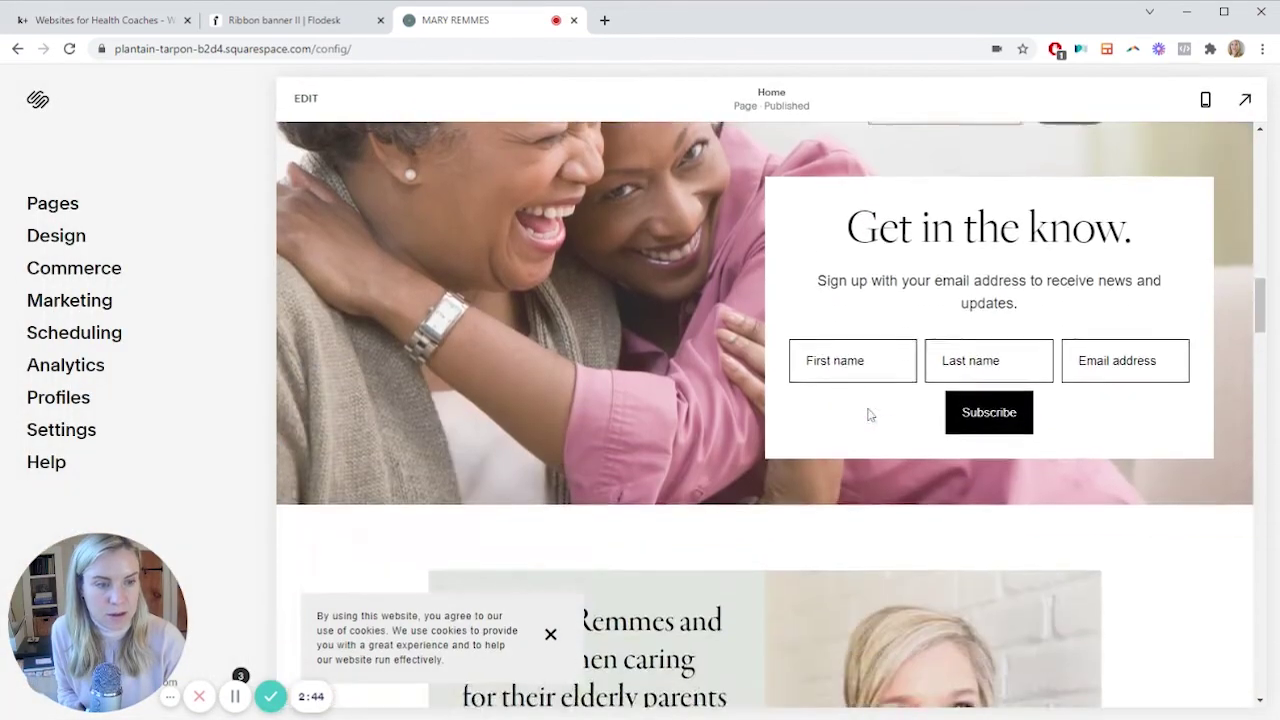
scroll(869, 414, up, 2)
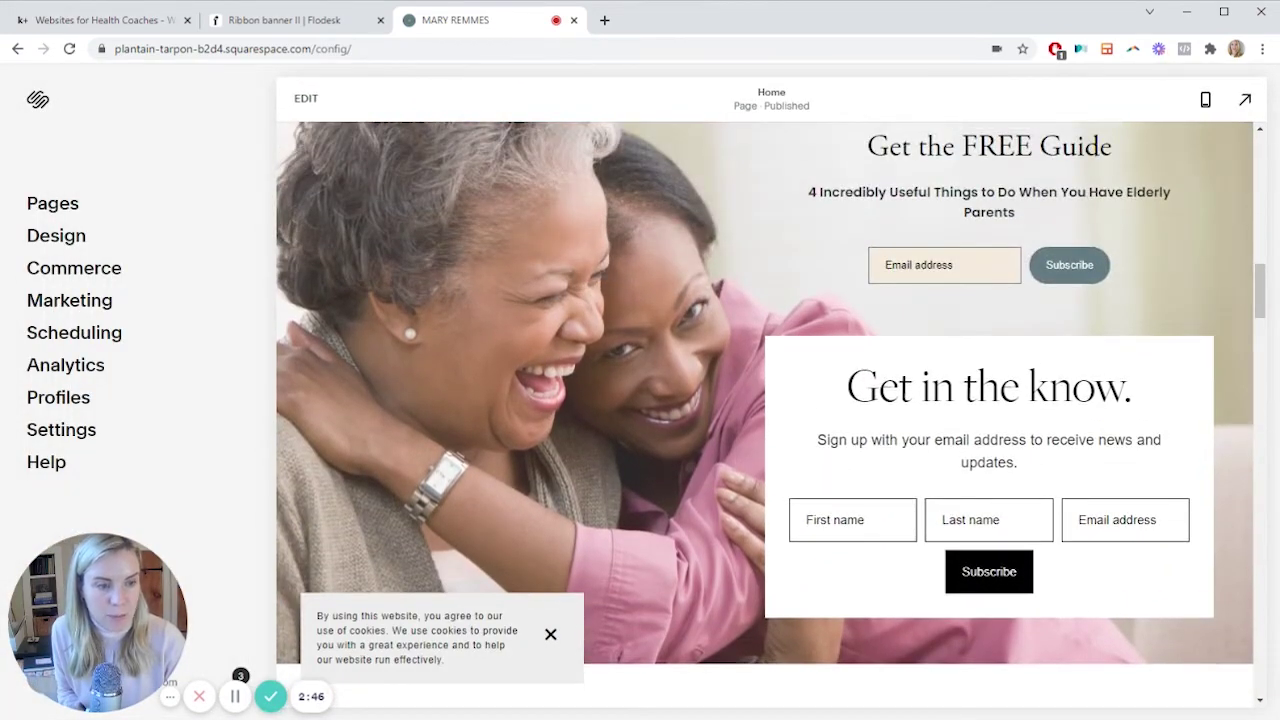
scroll(765, 415, up, 1)
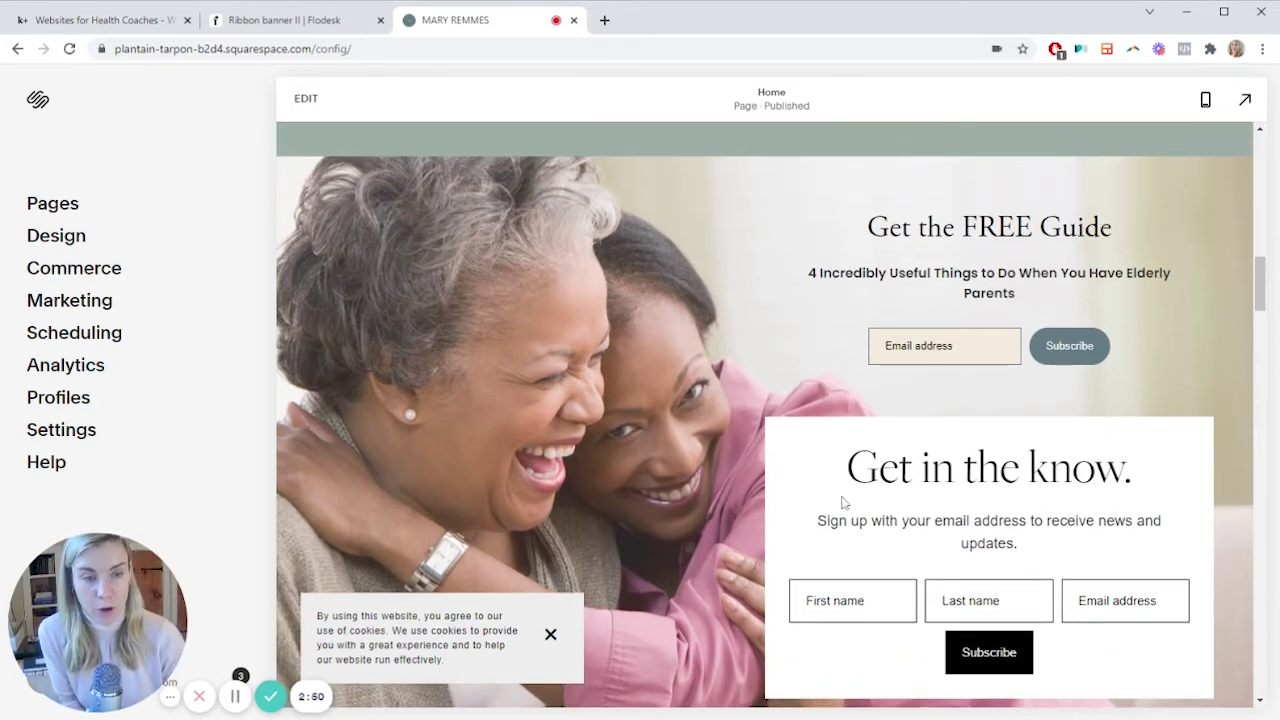
scroll(836, 498, up, 5)
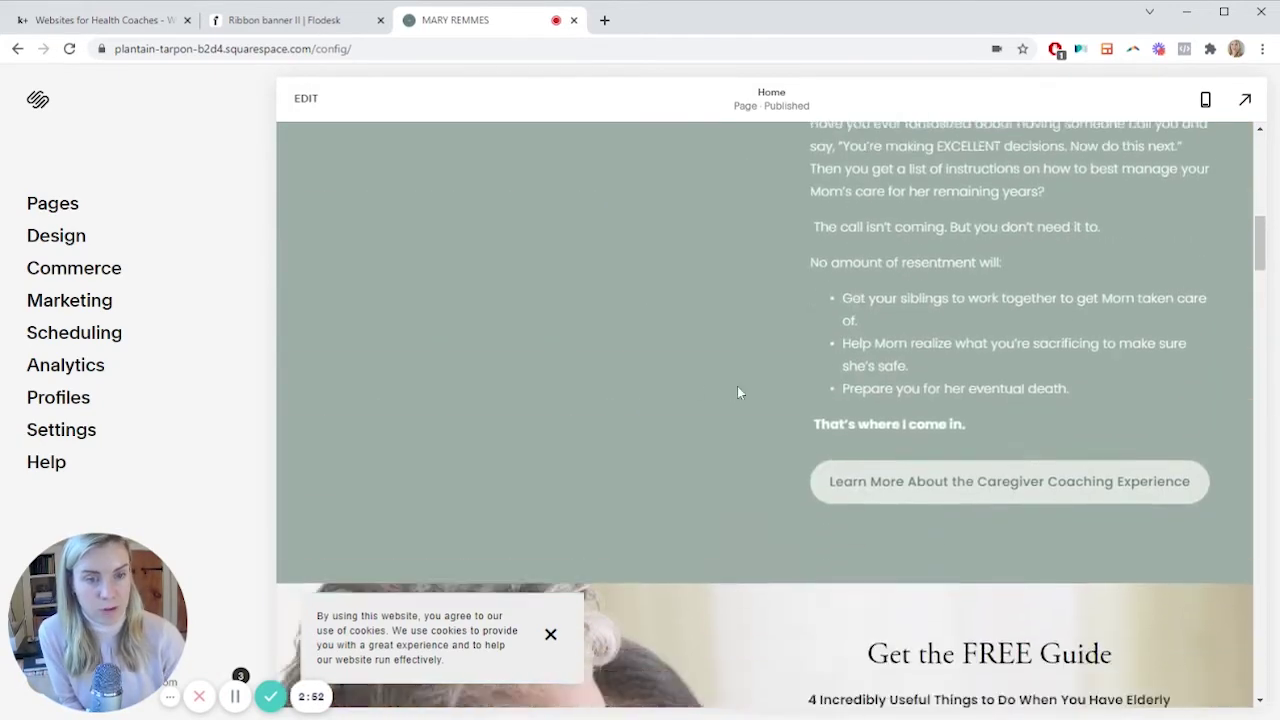
scroll(745, 395, down, 8)
scroll(770, 380, up, 3)
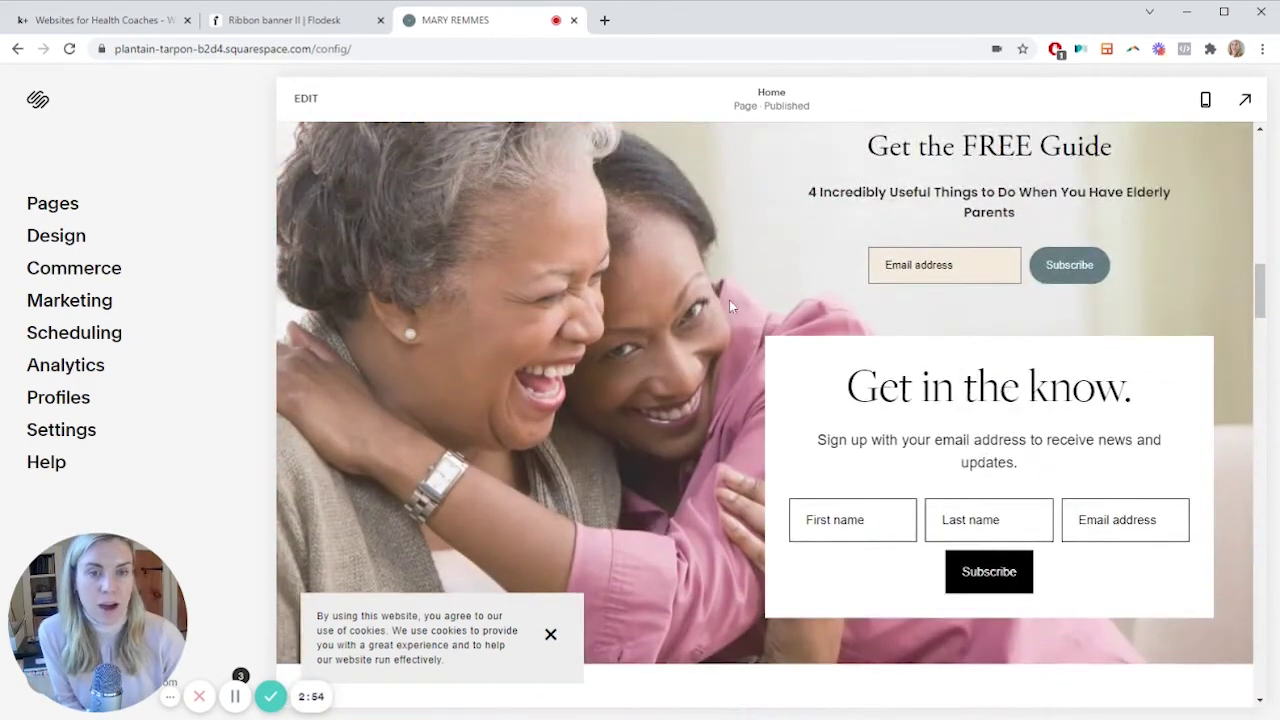
click(278, 20)
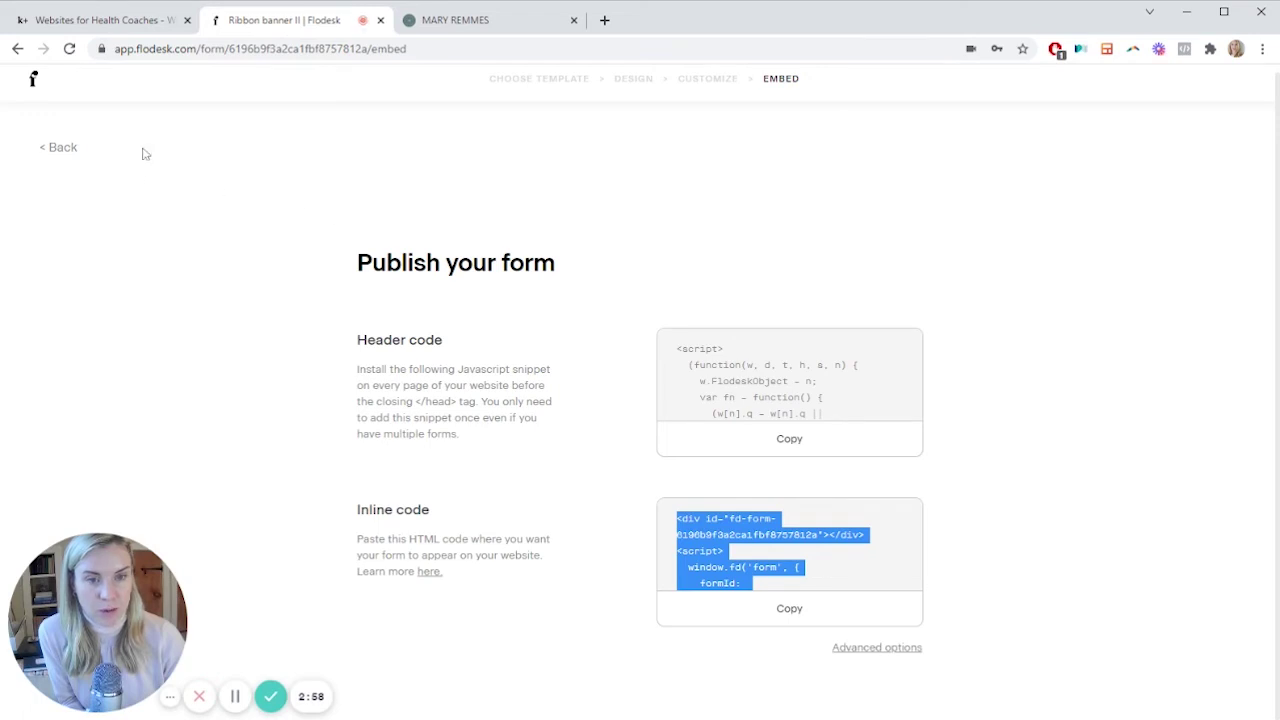
Step: Back in the form design, set the canvas colour to transparent
click(634, 86)
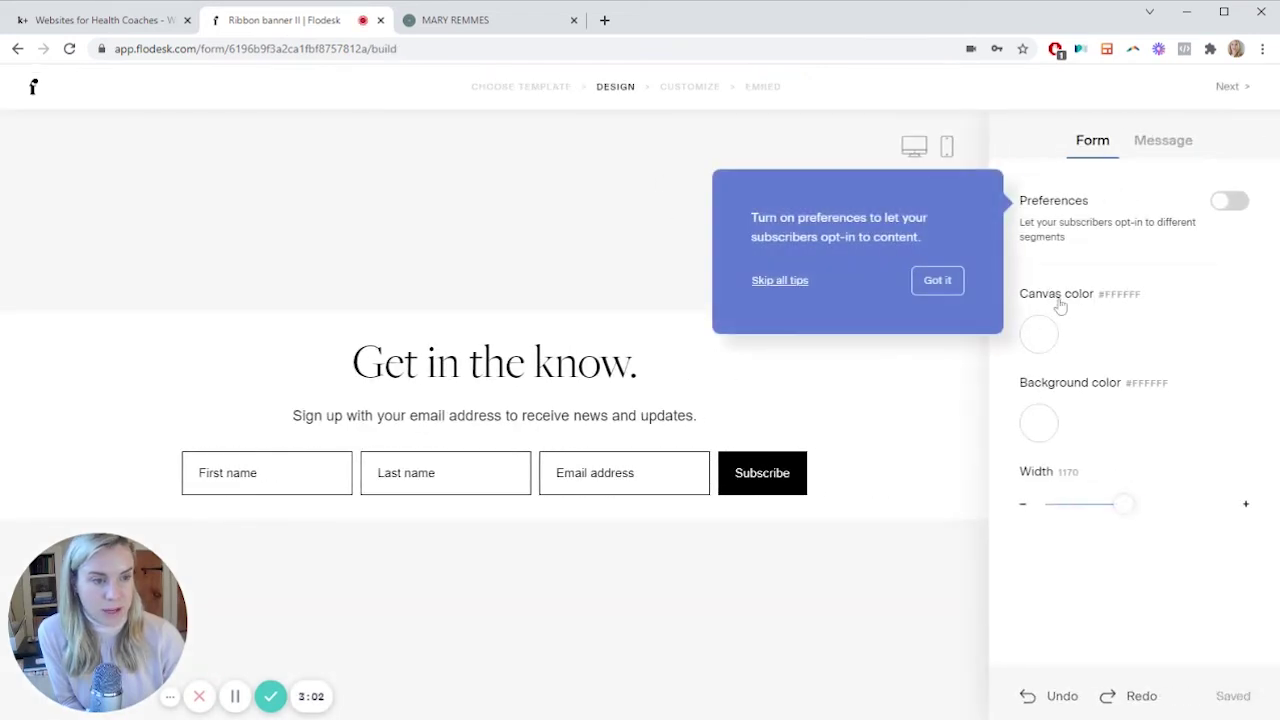
click(1048, 344)
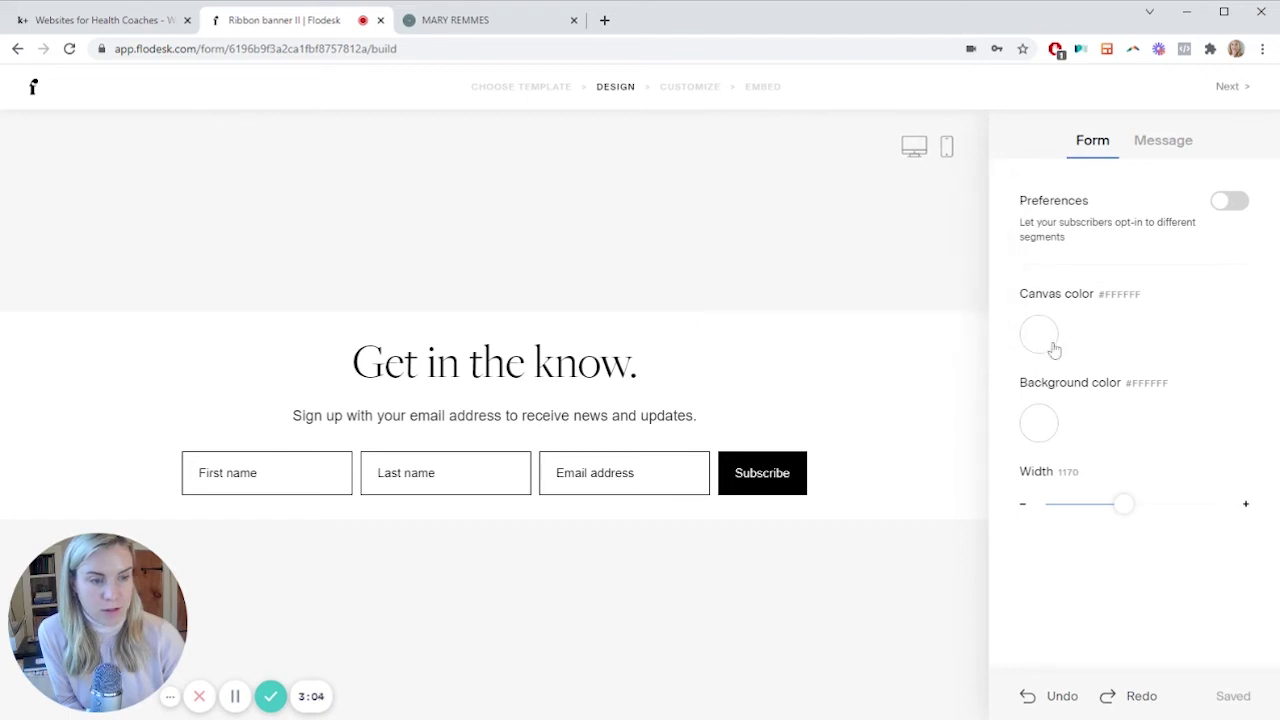
click(1053, 346)
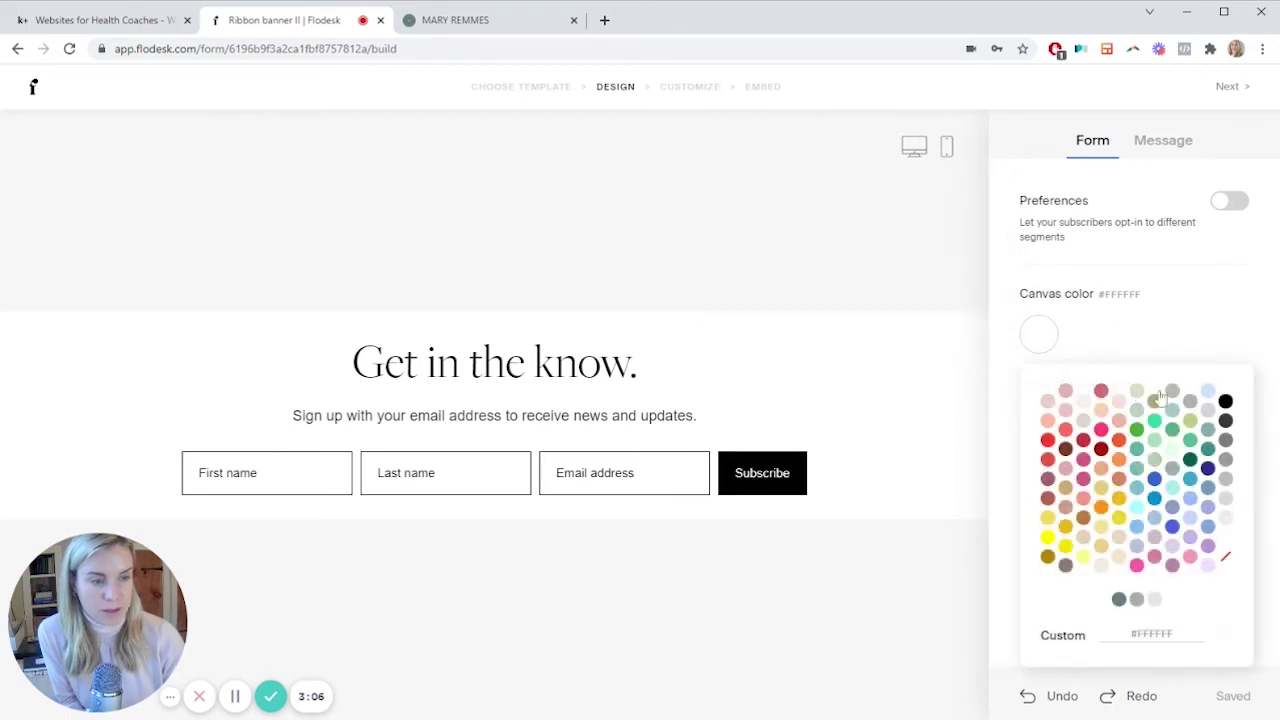
click(1227, 557)
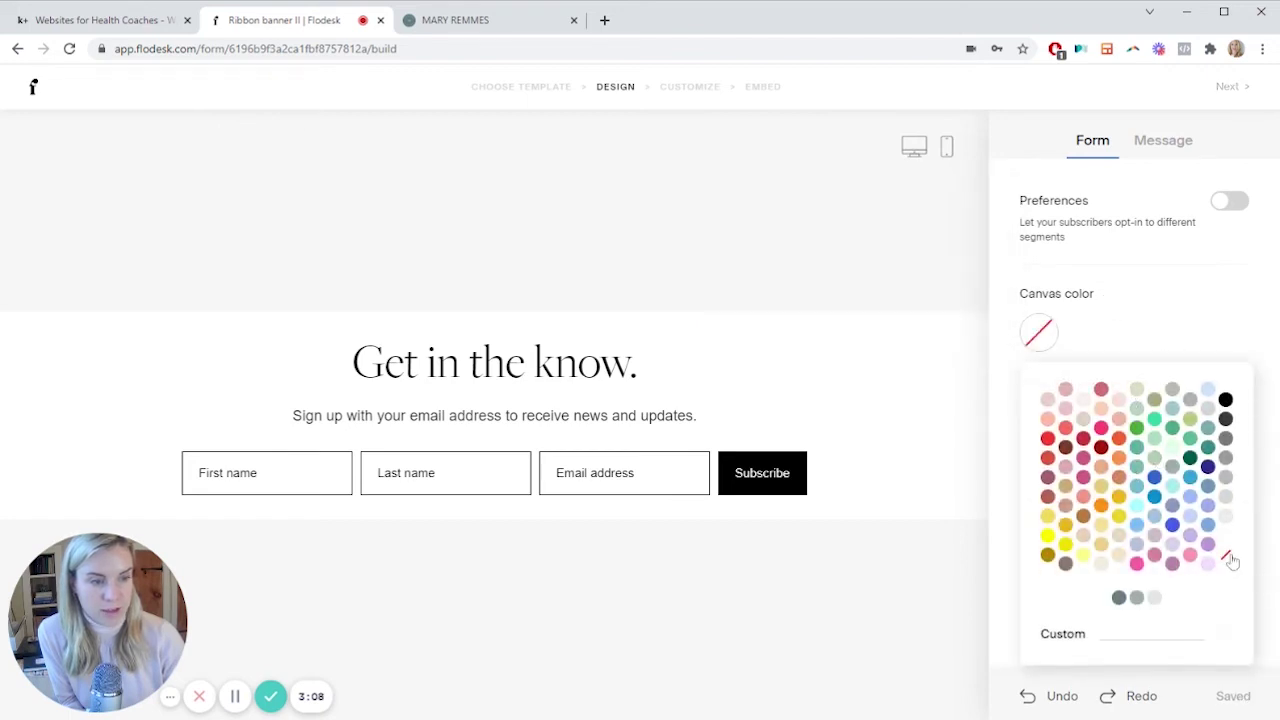
click(1187, 318)
Step: Make the form background transparent and check the result on the Squarespace homepage
click(1045, 430)
click(1225, 287)
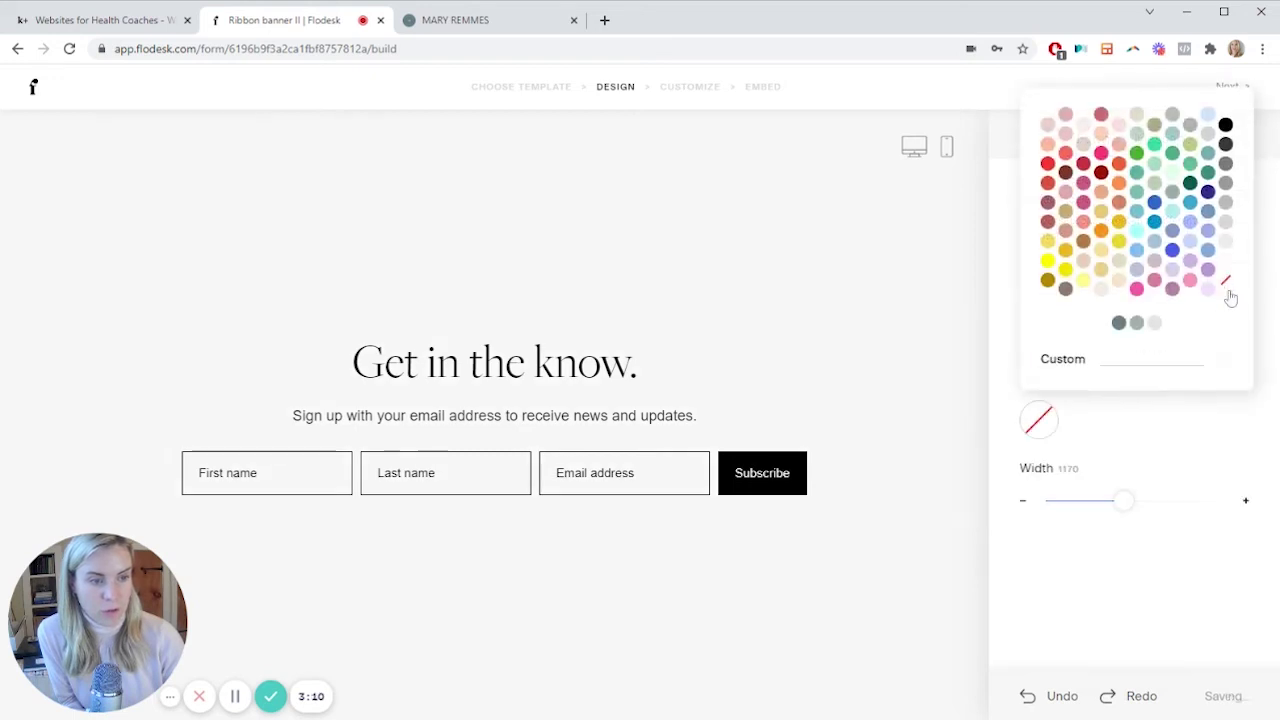
click(435, 24)
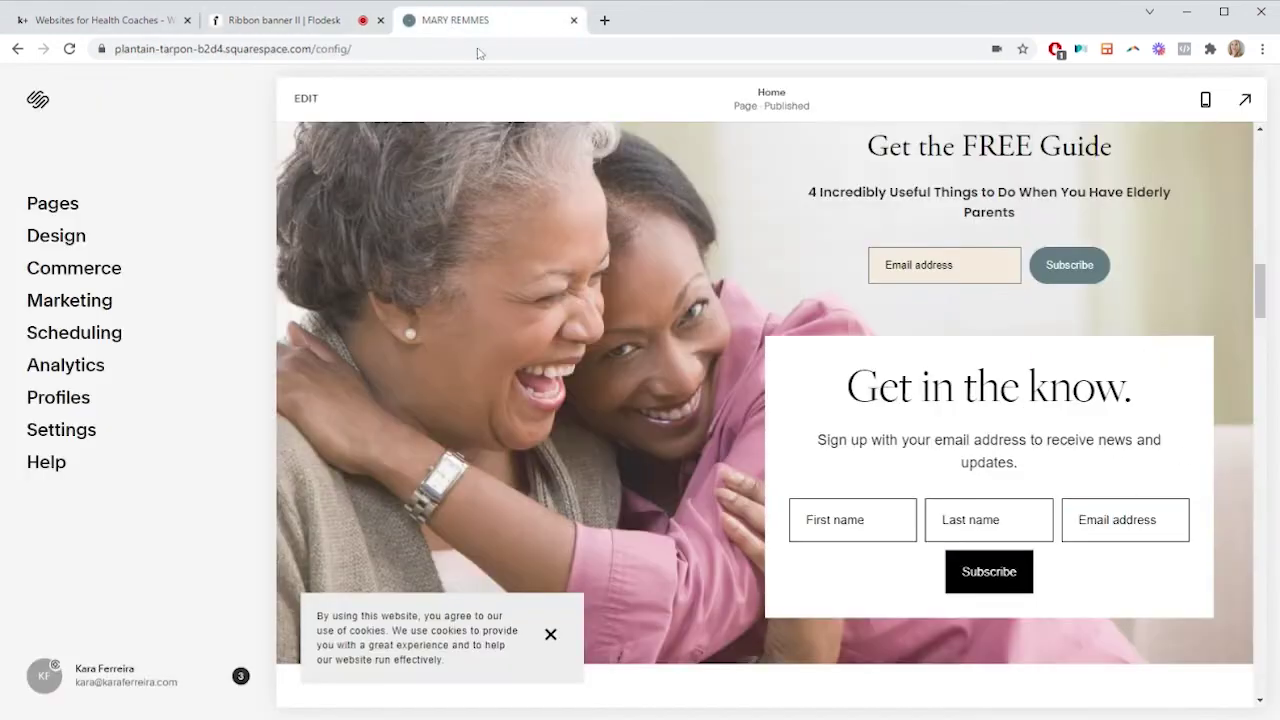
click(300, 20)
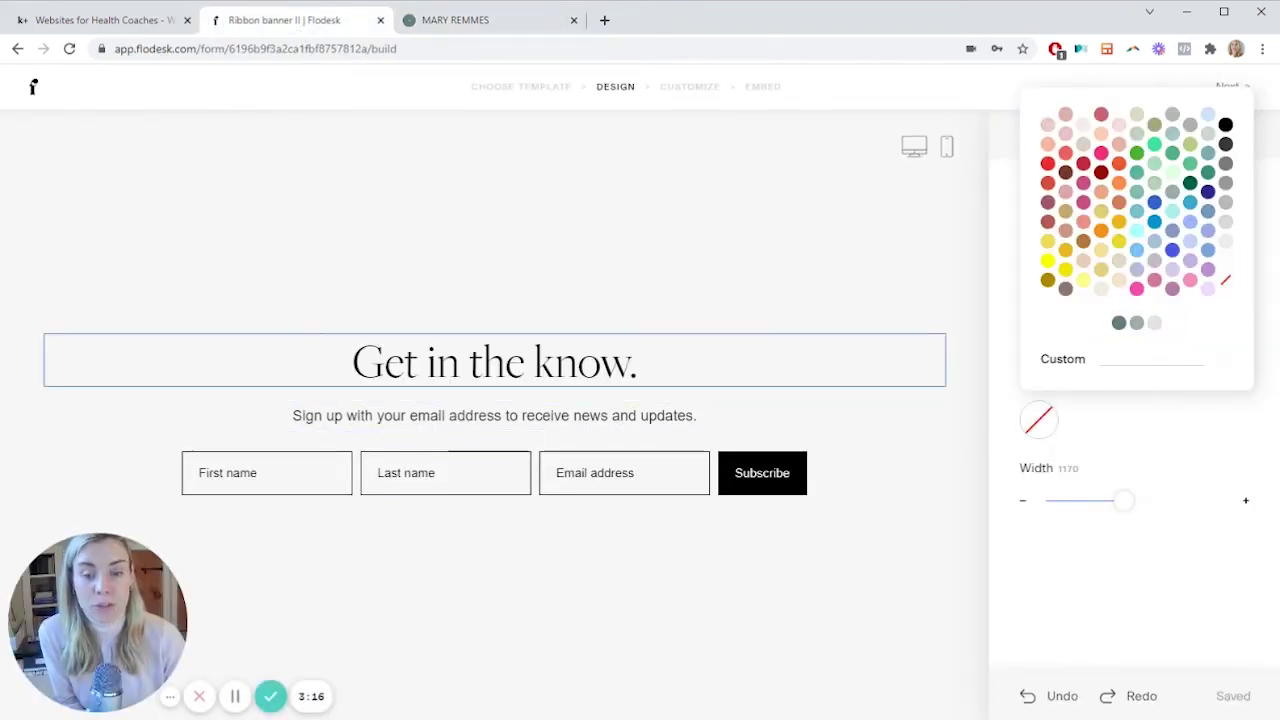
click(437, 33)
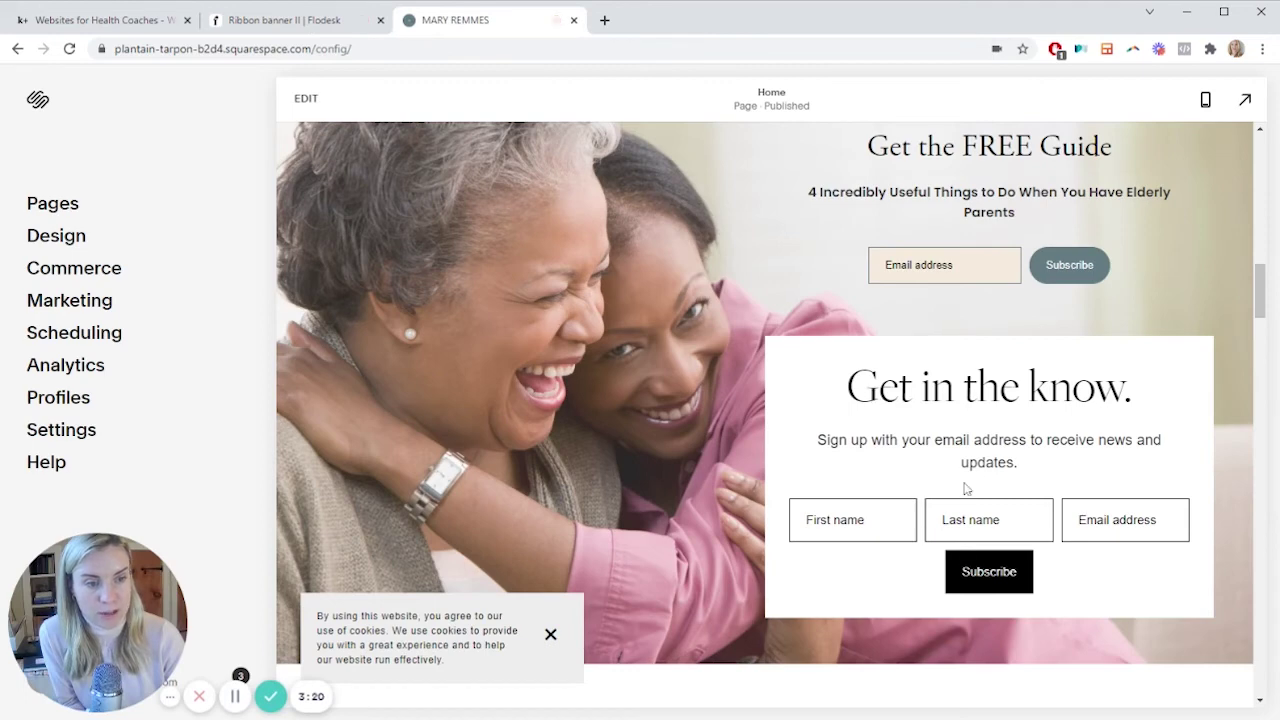
scroll(965, 488, up, 1)
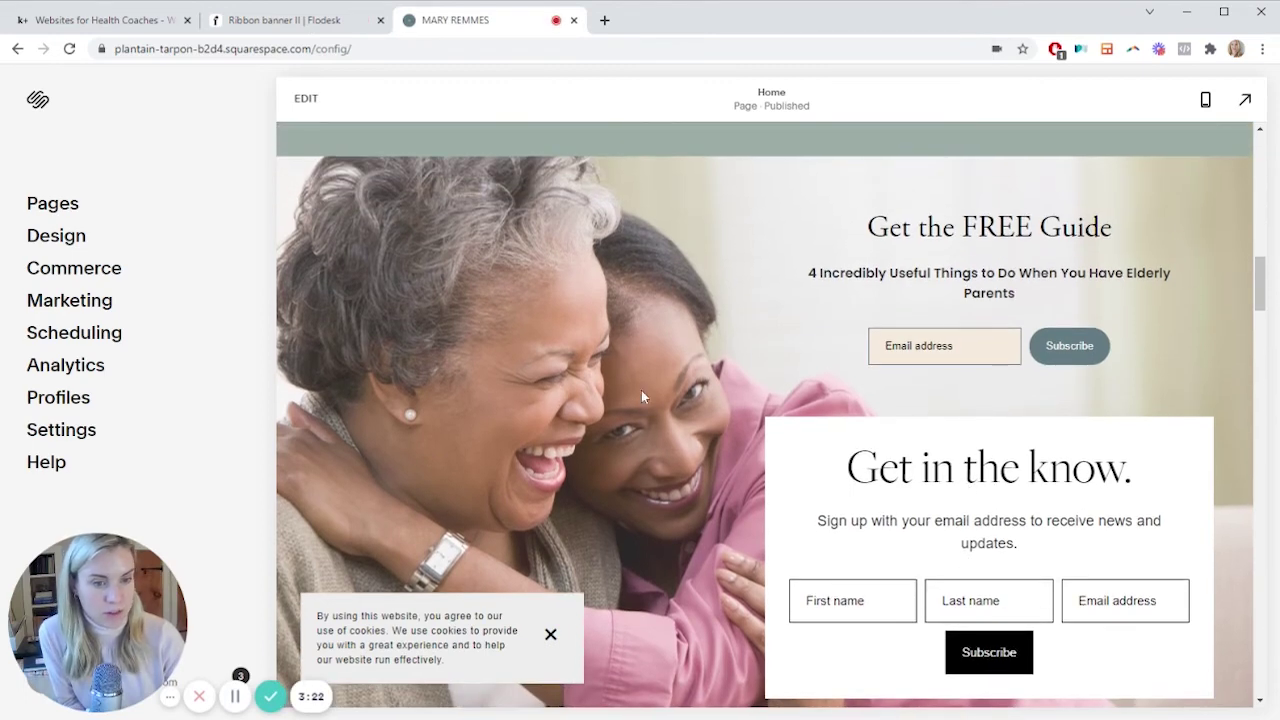